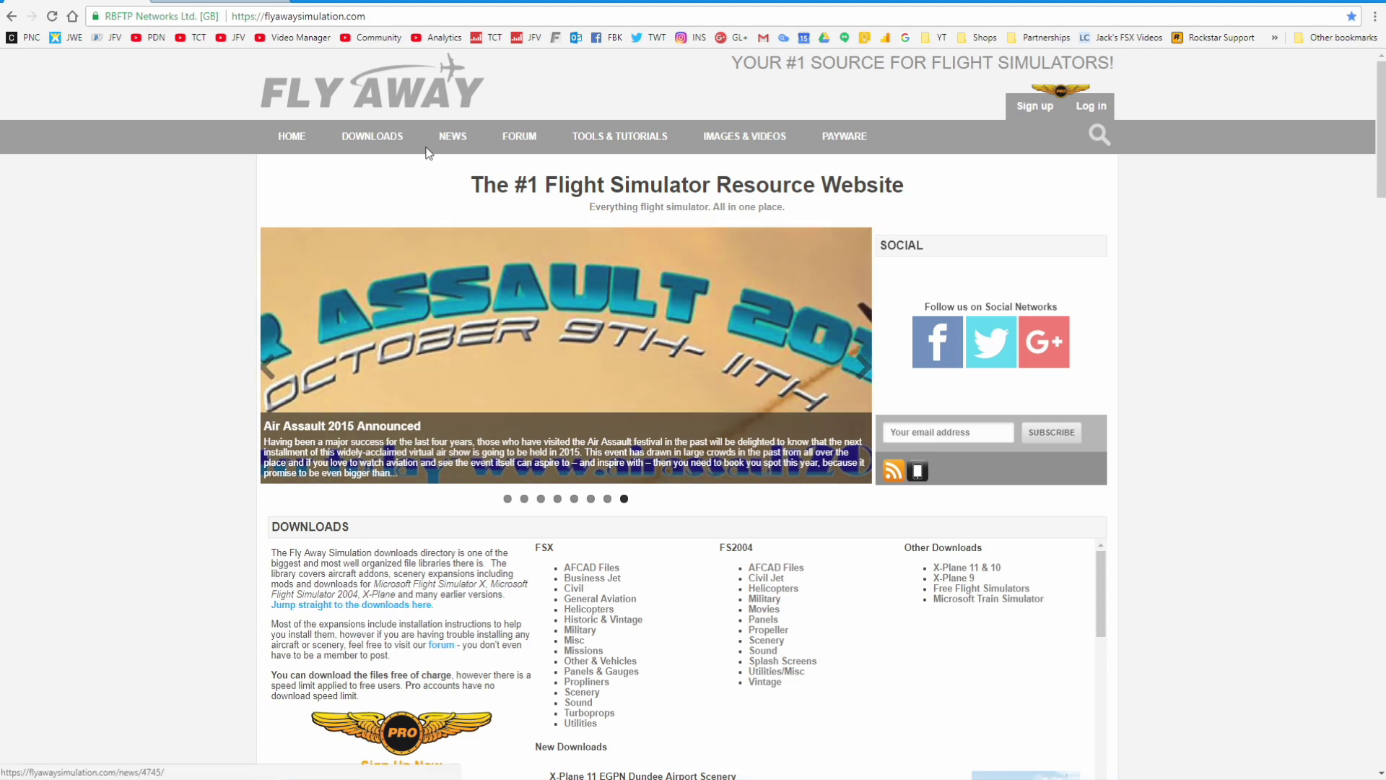
Open the FSX Los Angeles Airport Scenery V3 page on Fly Away Simulation.
{"action": "left_click", "coordinate": [488, 395]}
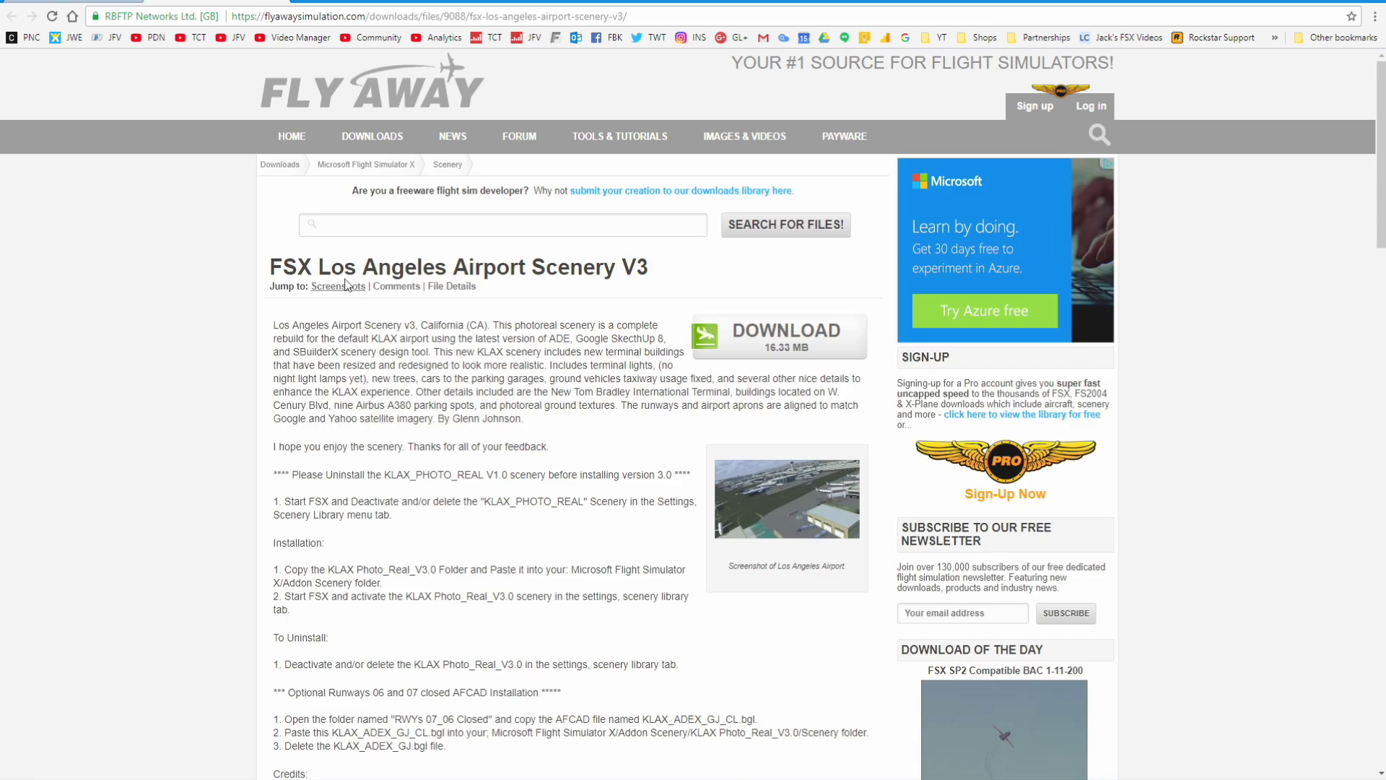
{"action": "left_click_drag", "start_coordinate": [281, 267], "coordinate": [697, 273]}
{"action": "left_click", "coordinate": [698, 273]}
Start the free download of the scenery zip with Download Now.
{"action": "left_click", "coordinate": [787, 330]}
{"action": "scroll", "coordinate": [634, 340], "scroll_direction": "down", "scroll_amount": 5}
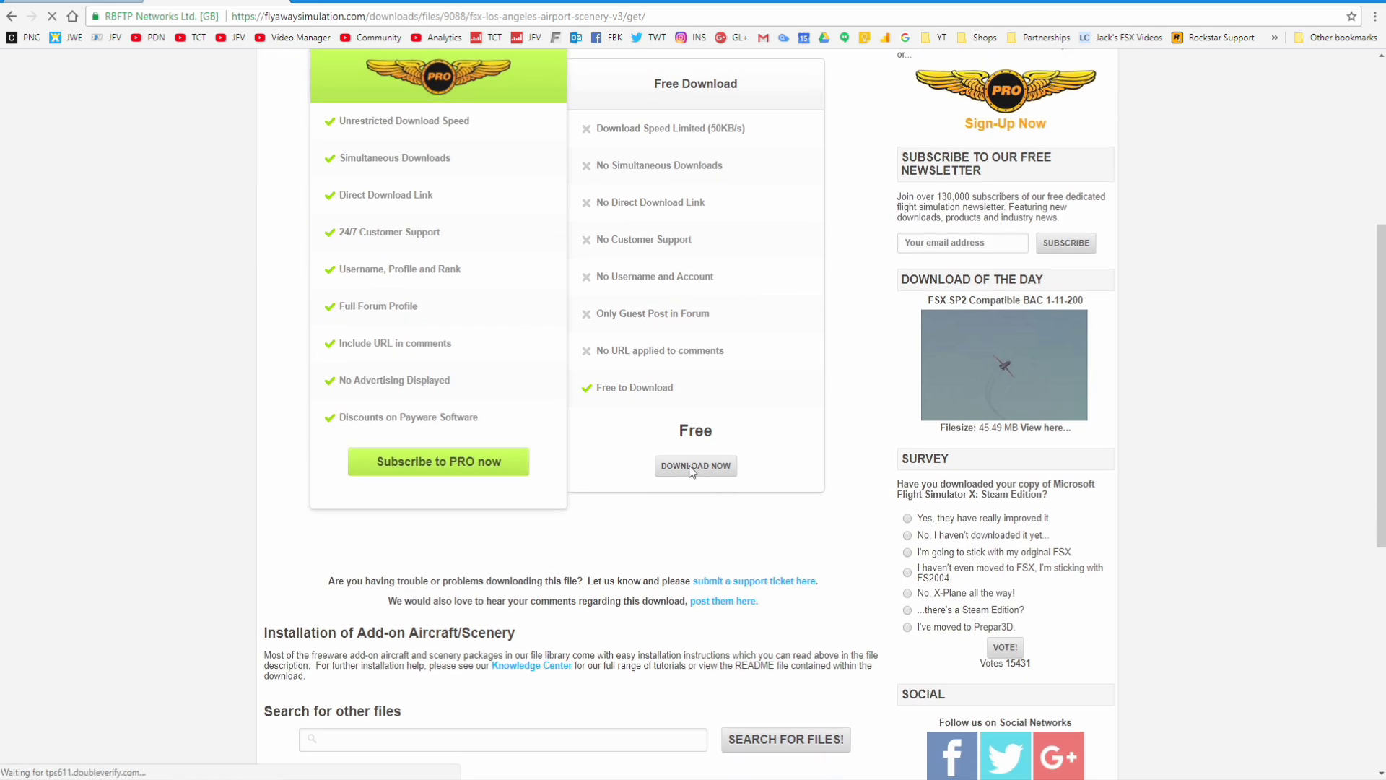
{"action": "left_click", "coordinate": [691, 467]}
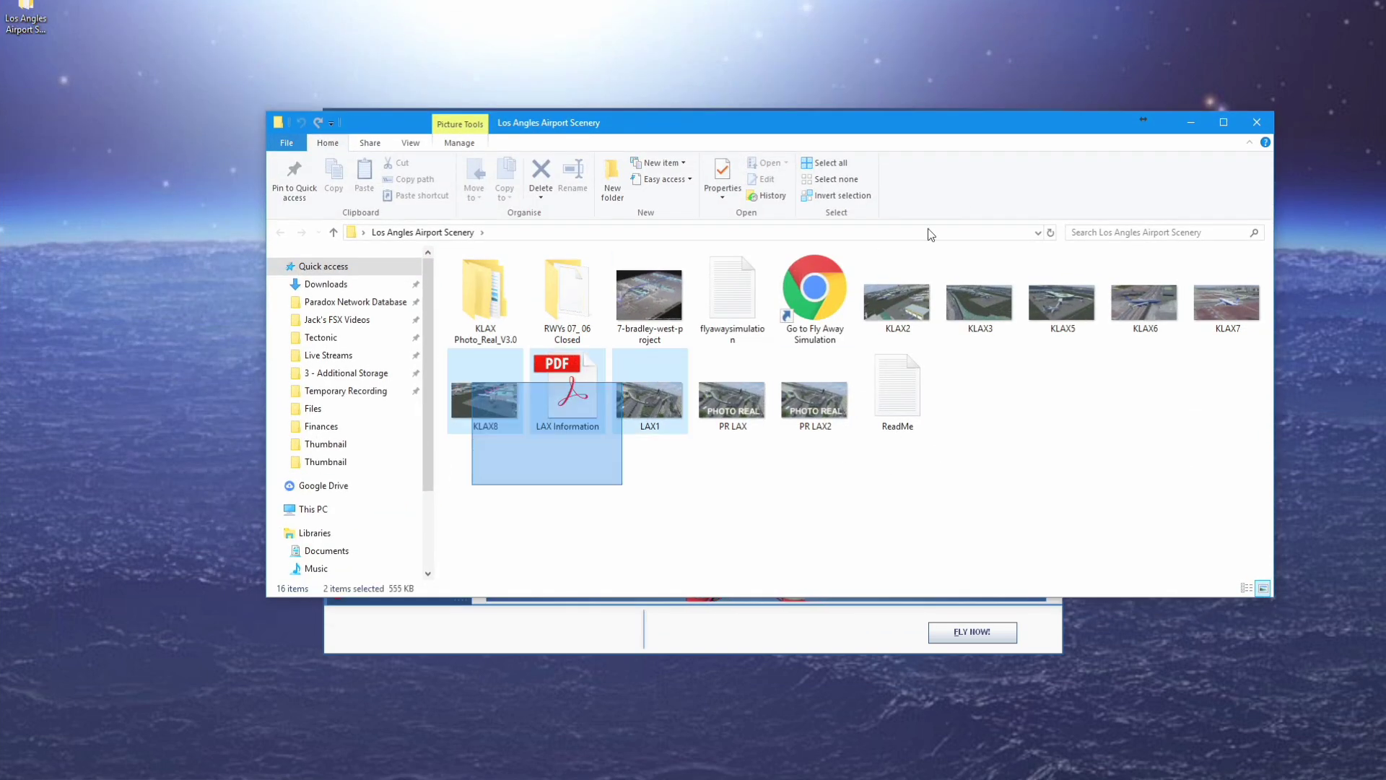
Open the Los Angles Airport Scenery folder and select its ReadMe file.
{"action": "left_click_drag", "start_coordinate": [929, 233], "coordinate": [459, 450]}
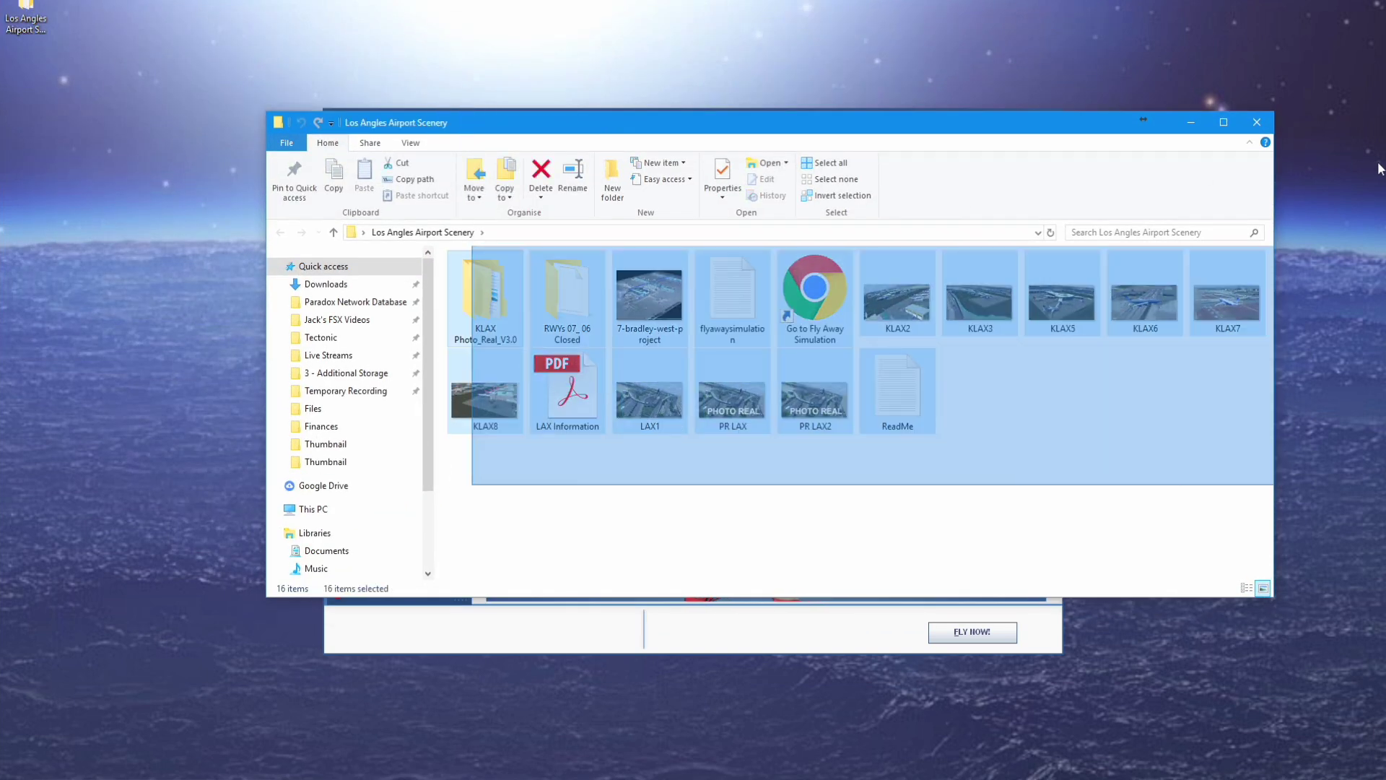
{"action": "left_click", "coordinate": [1025, 514]}
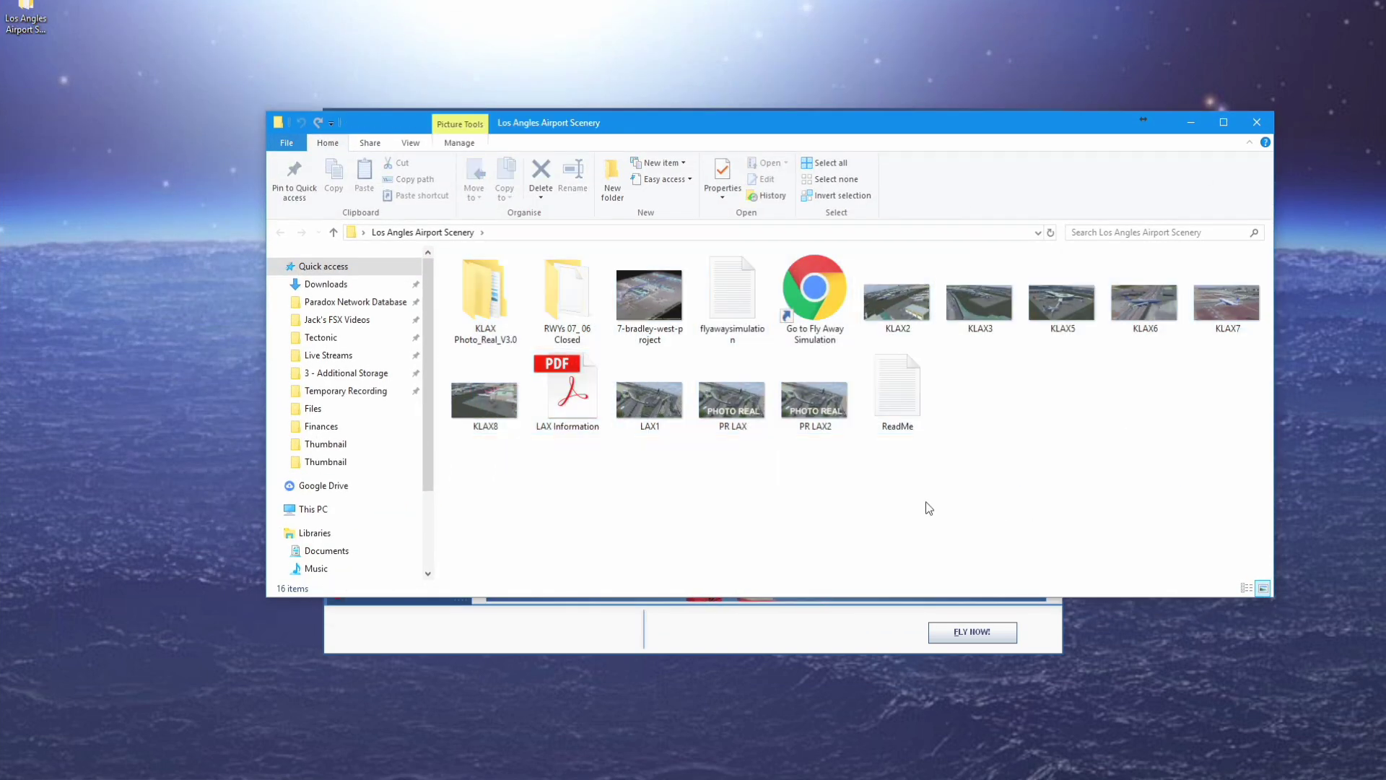
{"action": "left_click", "coordinate": [45, 26]}
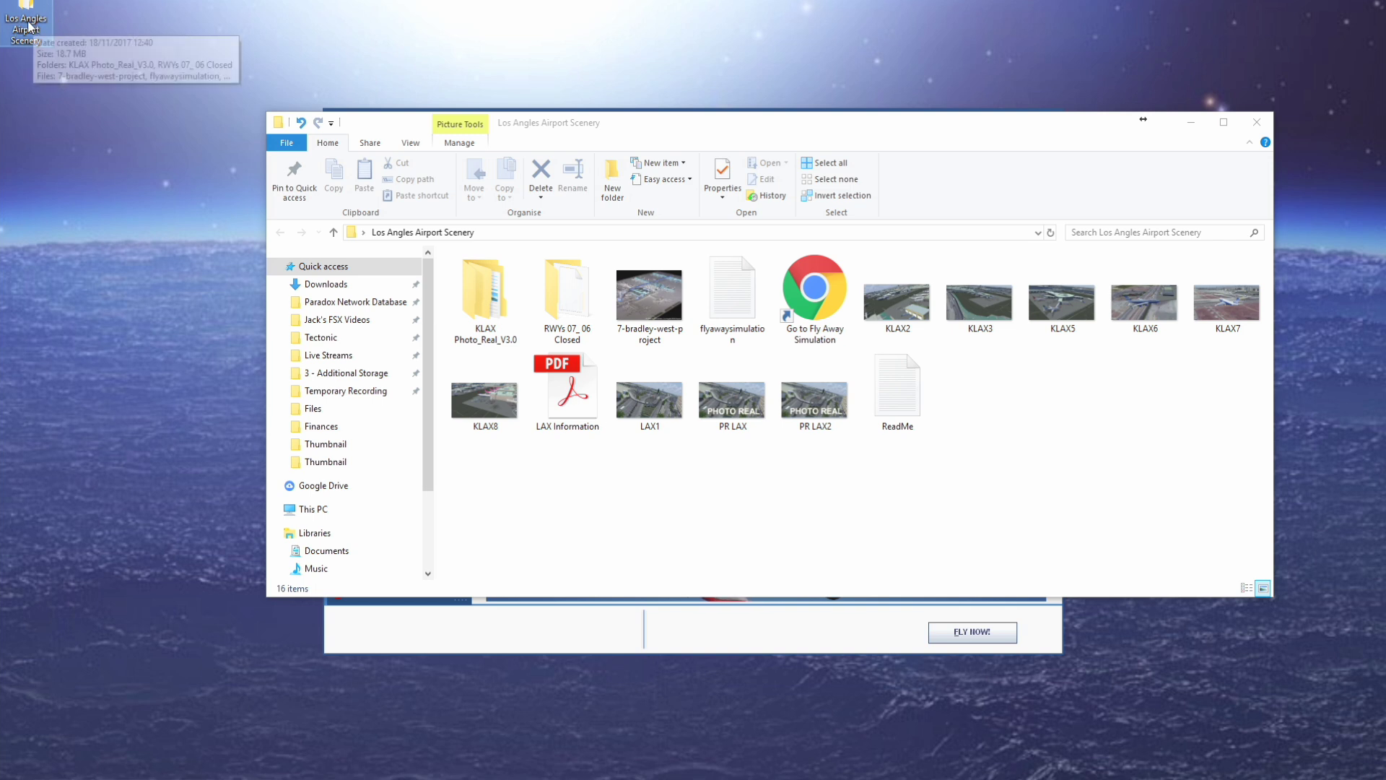
{"action": "left_click", "coordinate": [787, 556]}
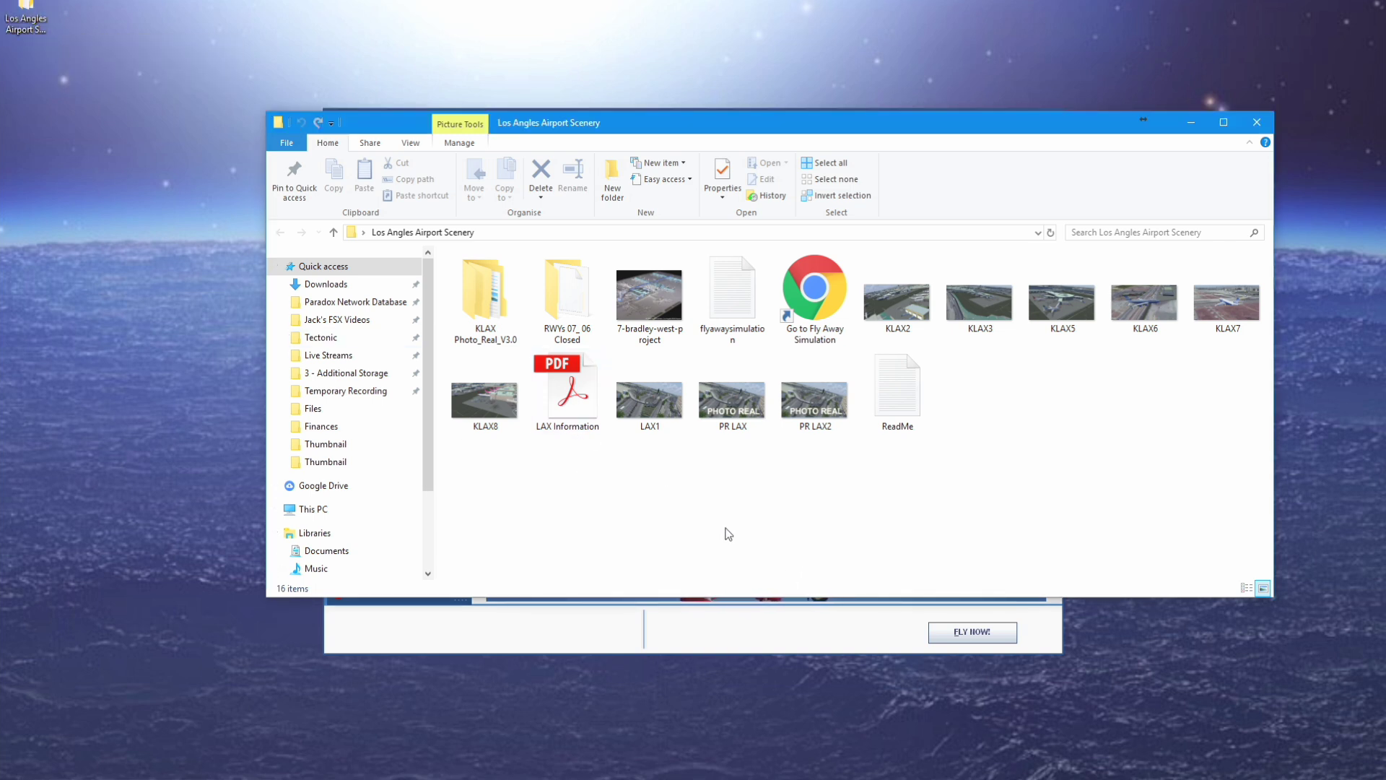
{"action": "left_click", "coordinate": [921, 403]}
{"action": "double_click", "coordinate": [920, 400]}
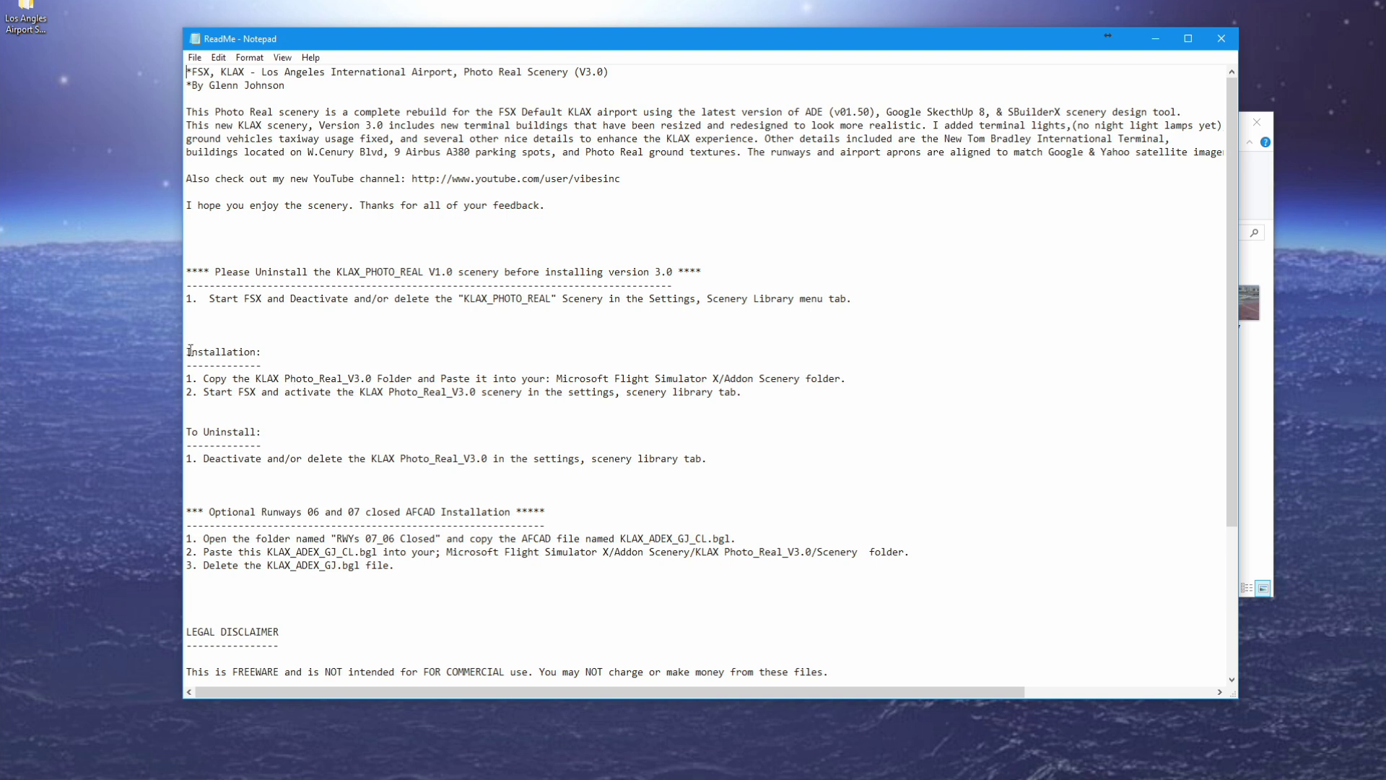
{"action": "left_click_drag", "start_coordinate": [187, 351], "coordinate": [845, 389]}
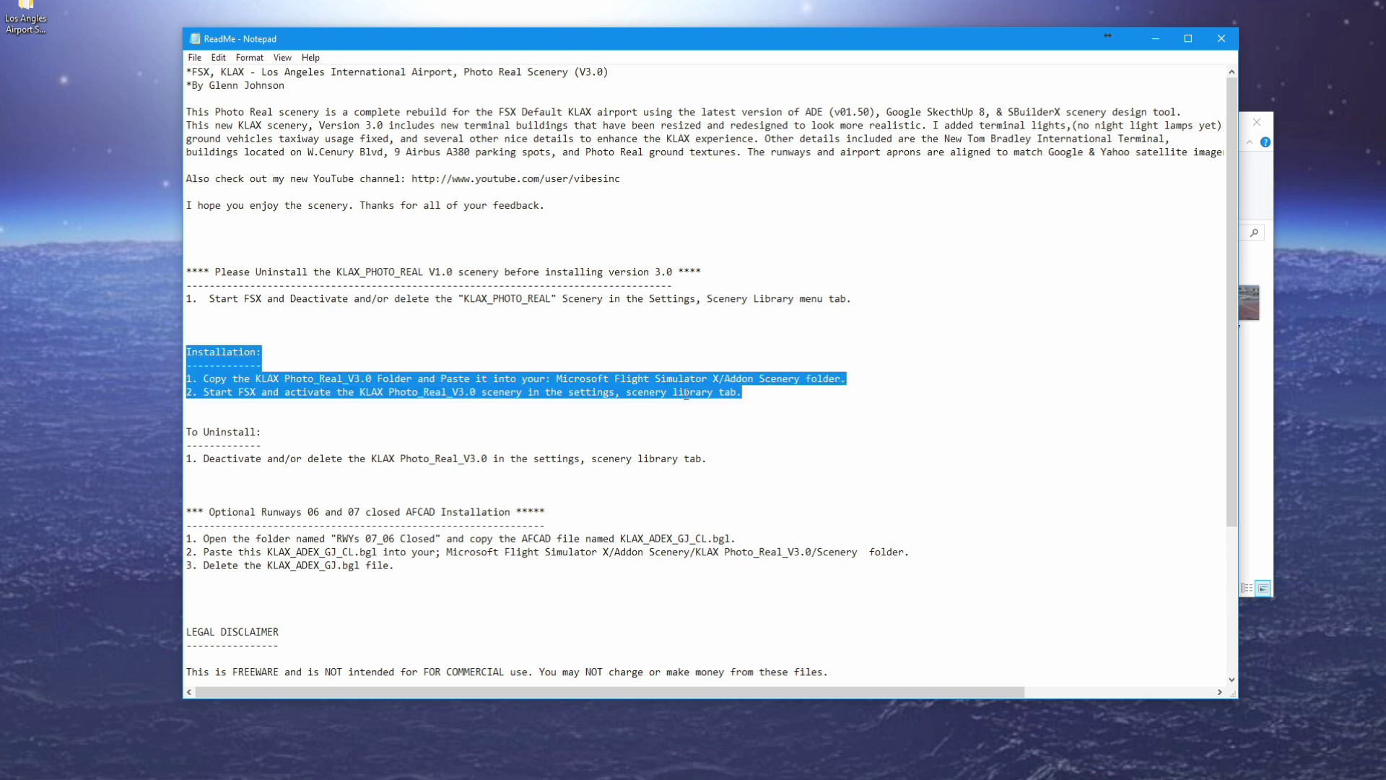
{"action": "left_click", "coordinate": [238, 377]}
{"action": "left_click_drag", "start_coordinate": [260, 379], "coordinate": [353, 378]}
{"action": "left_click", "coordinate": [268, 379]}
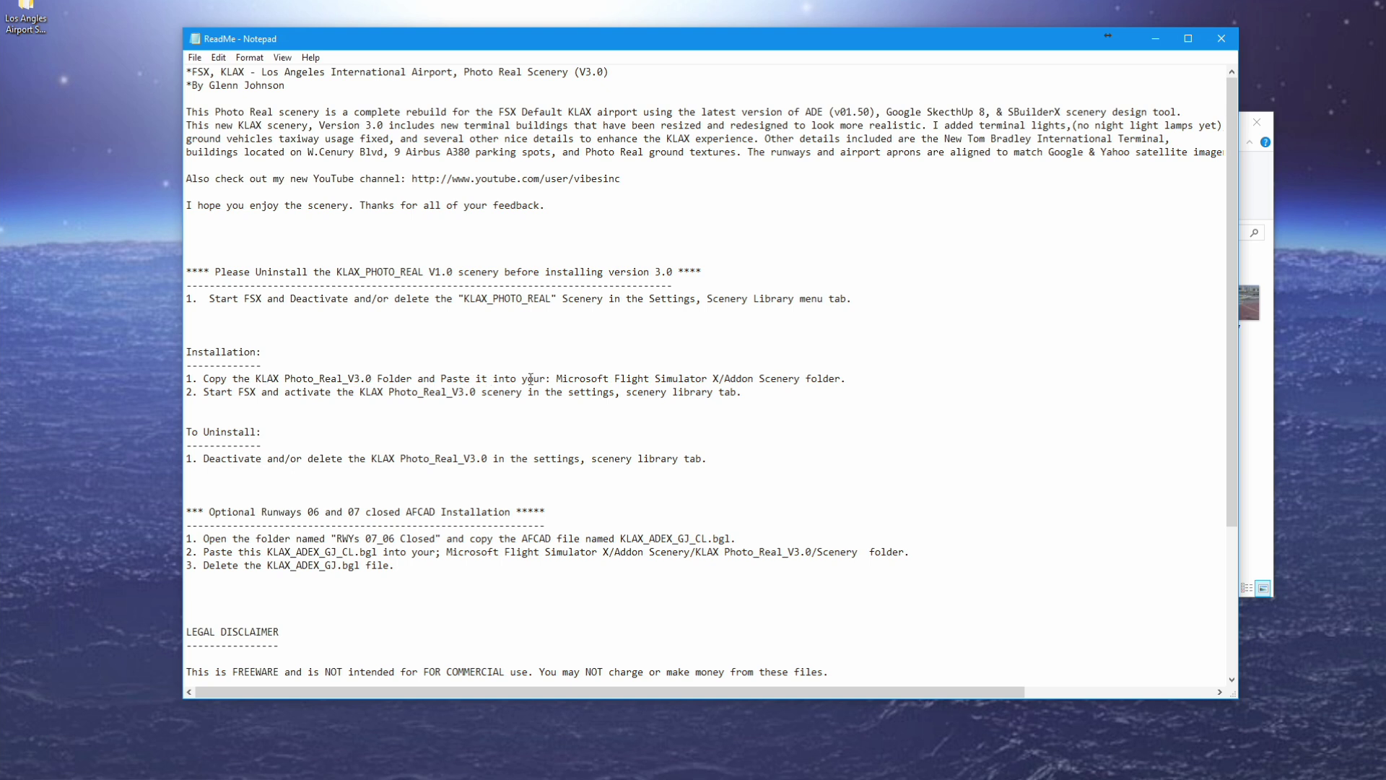
{"action": "left_click_drag", "start_coordinate": [578, 378], "coordinate": [748, 379]}
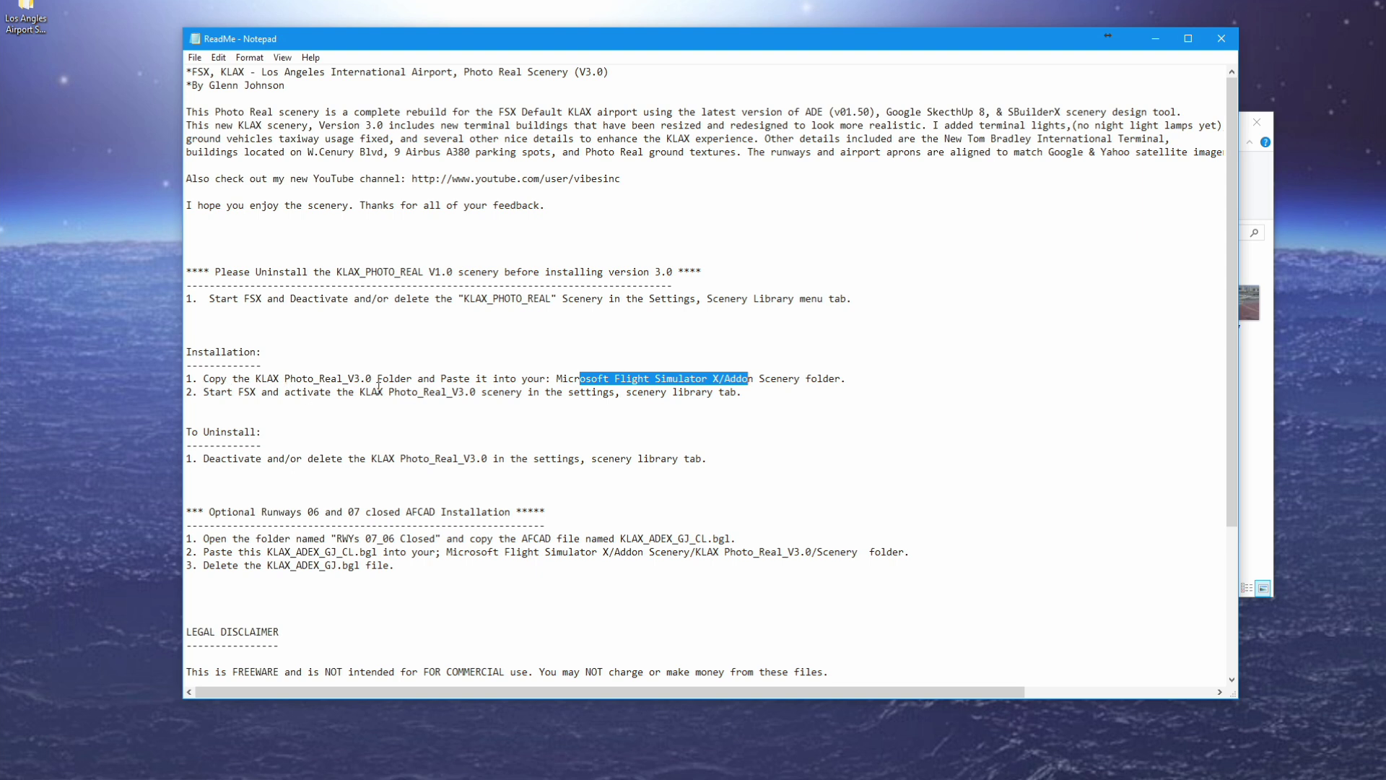
{"action": "left_click_drag", "start_coordinate": [744, 392], "coordinate": [177, 394]}
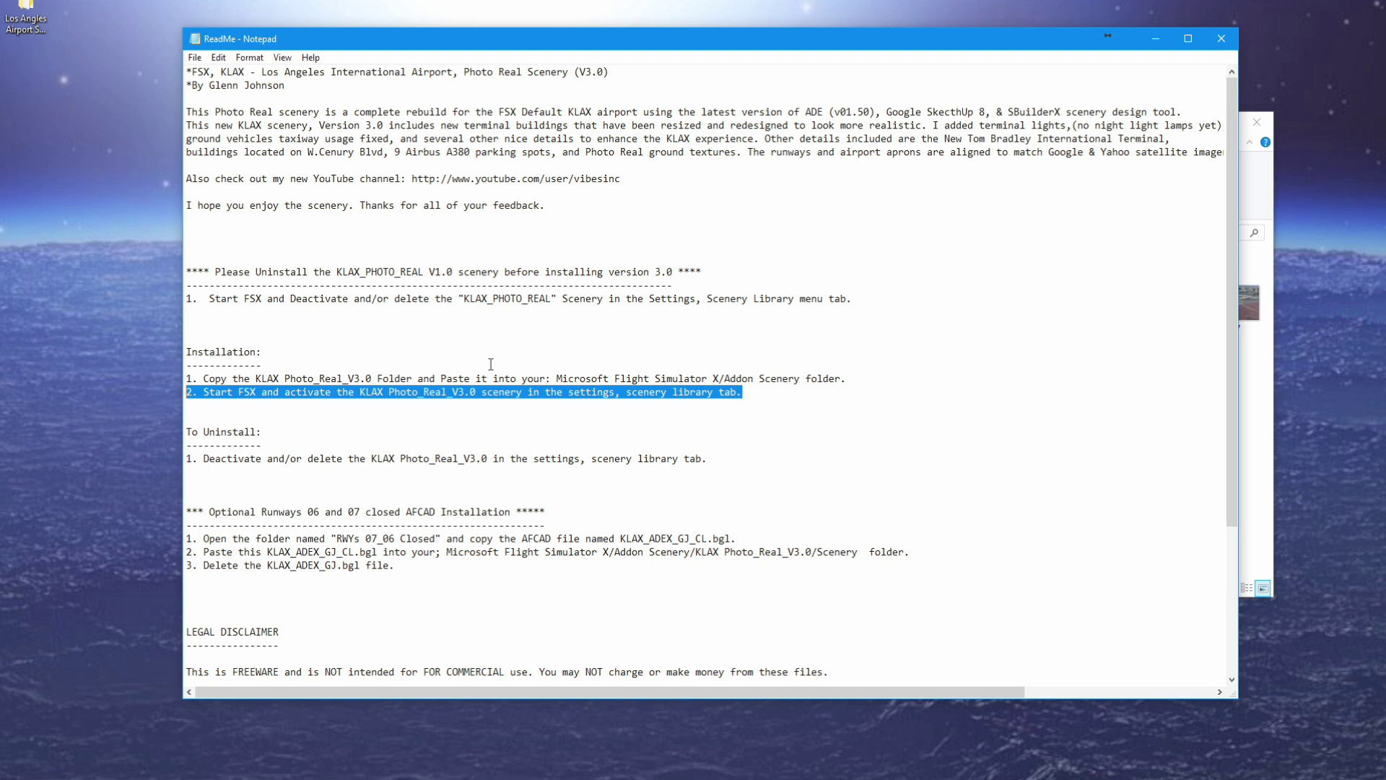
{"action": "left_click_drag", "start_coordinate": [743, 392], "coordinate": [175, 395]}
{"action": "left_click", "coordinate": [449, 410]}
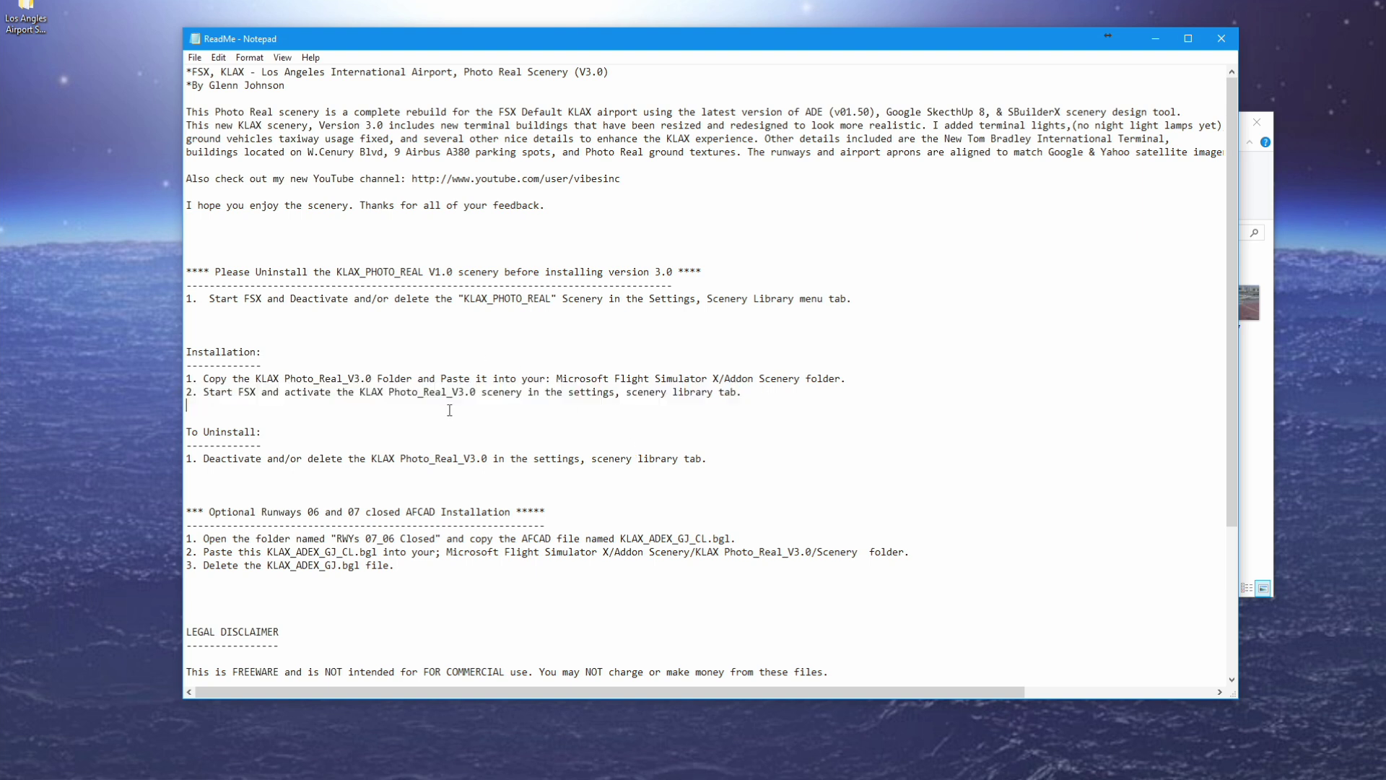
Close the ReadMe and reselect the ReadMe file in the scenery folder.
{"action": "left_click", "coordinate": [1221, 38]}
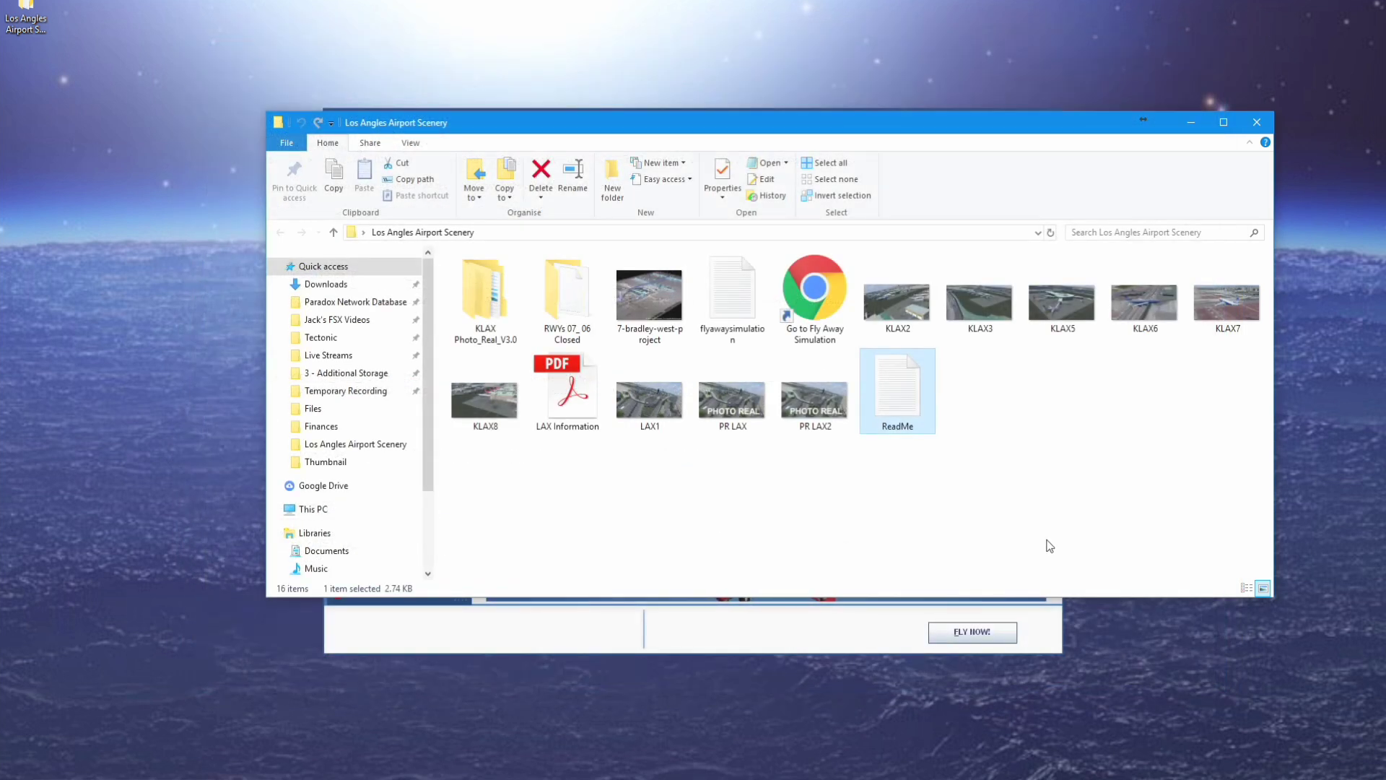
{"action": "left_click", "coordinate": [934, 514]}
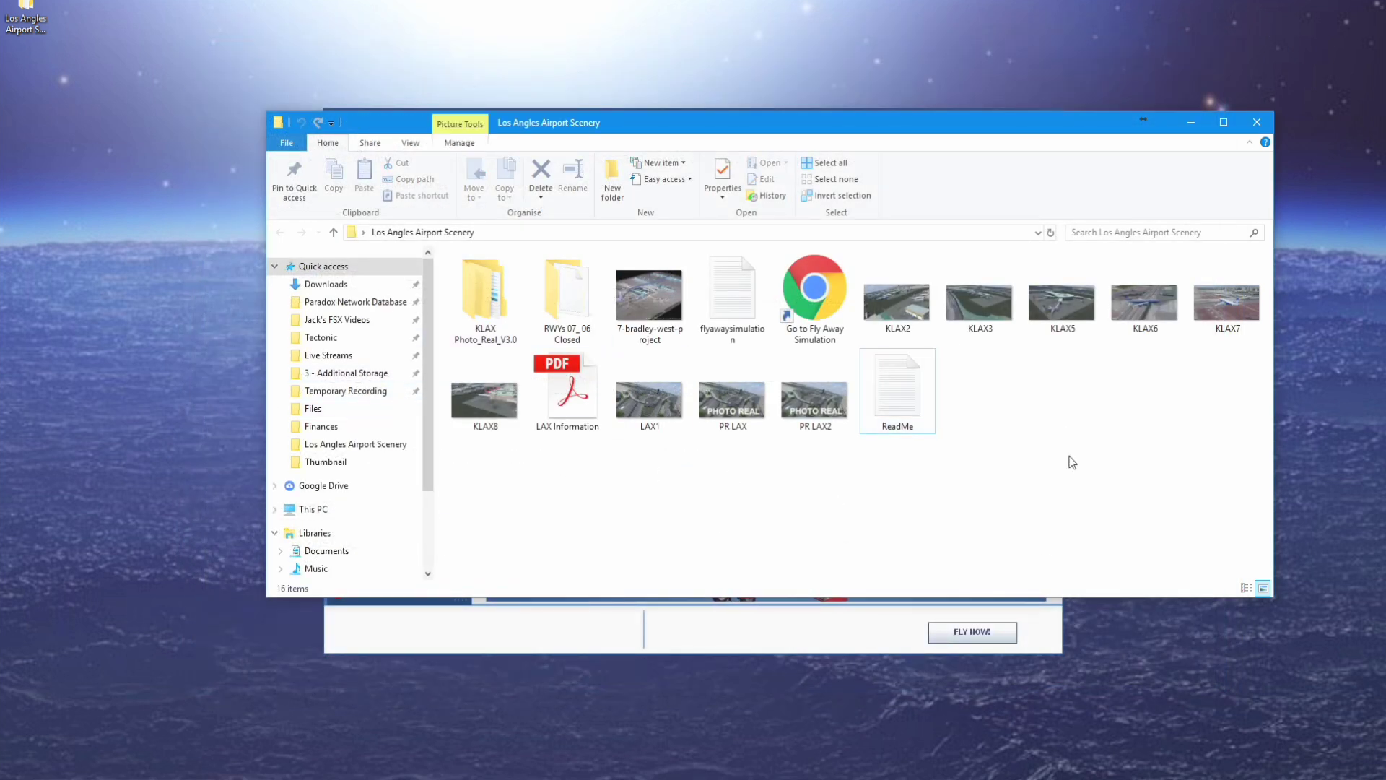
{"action": "left_click_drag", "start_coordinate": [1213, 435], "coordinate": [693, 578]}
{"action": "left_click", "coordinate": [920, 392]}
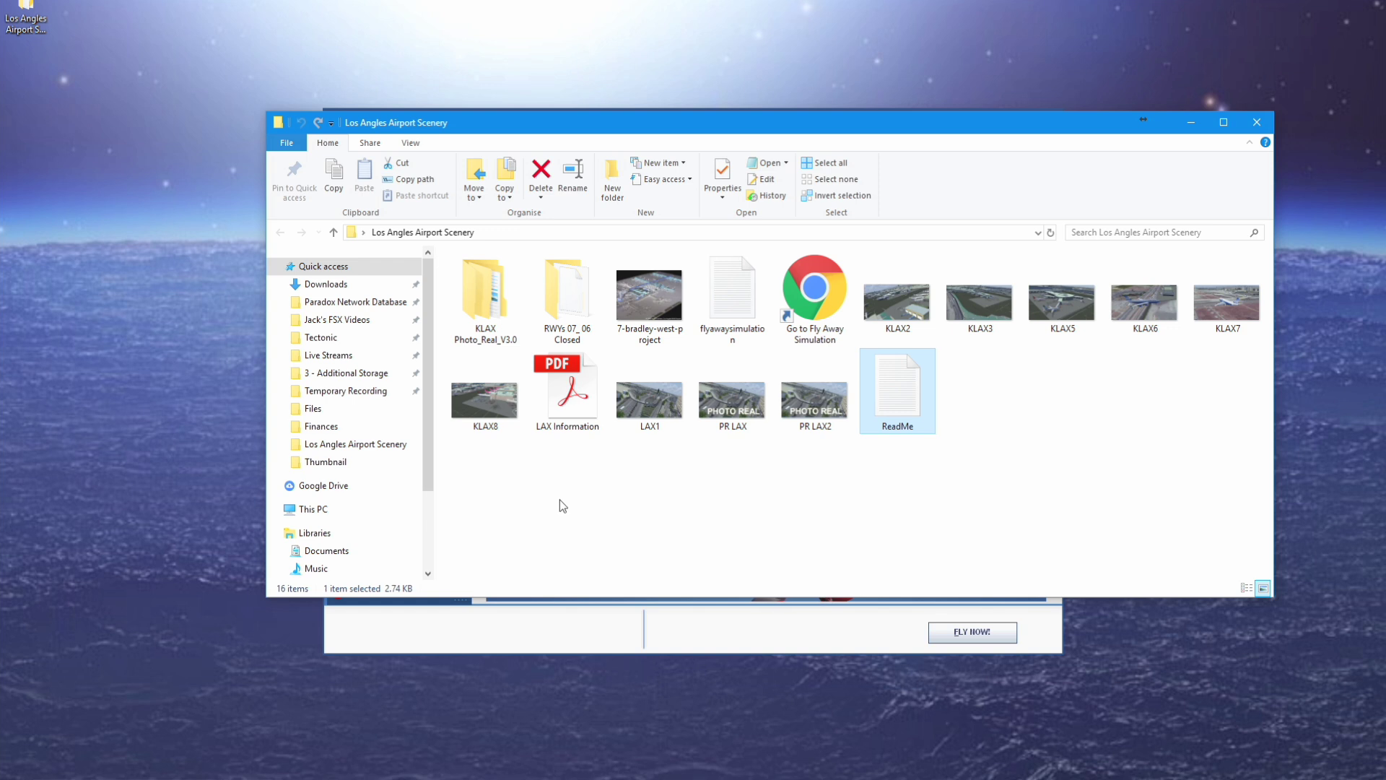
Delete the two Fly Away Simulation link files from the download folder.
{"action": "left_click", "coordinate": [478, 281]}
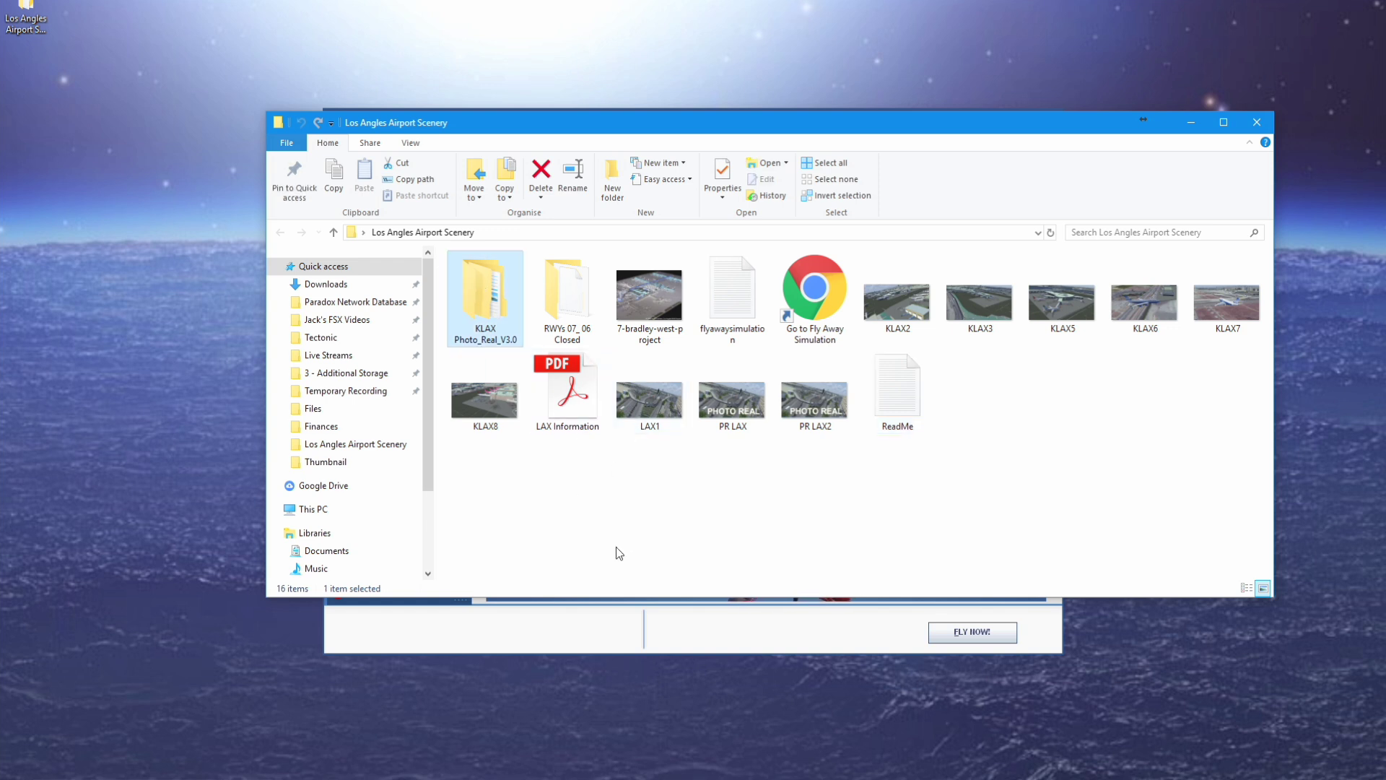
{"action": "left_click", "coordinate": [598, 332]}
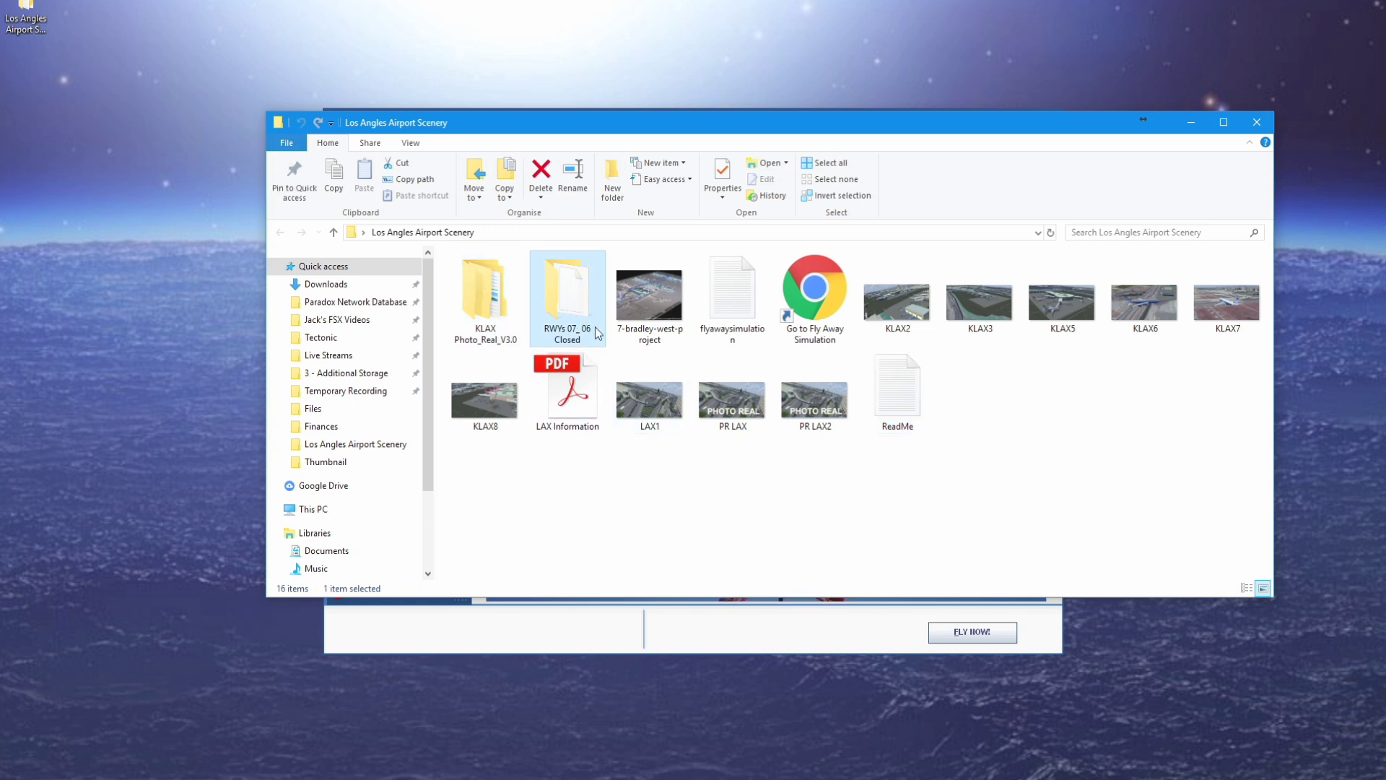
{"action": "left_click", "coordinate": [838, 413], "text": "shift"}
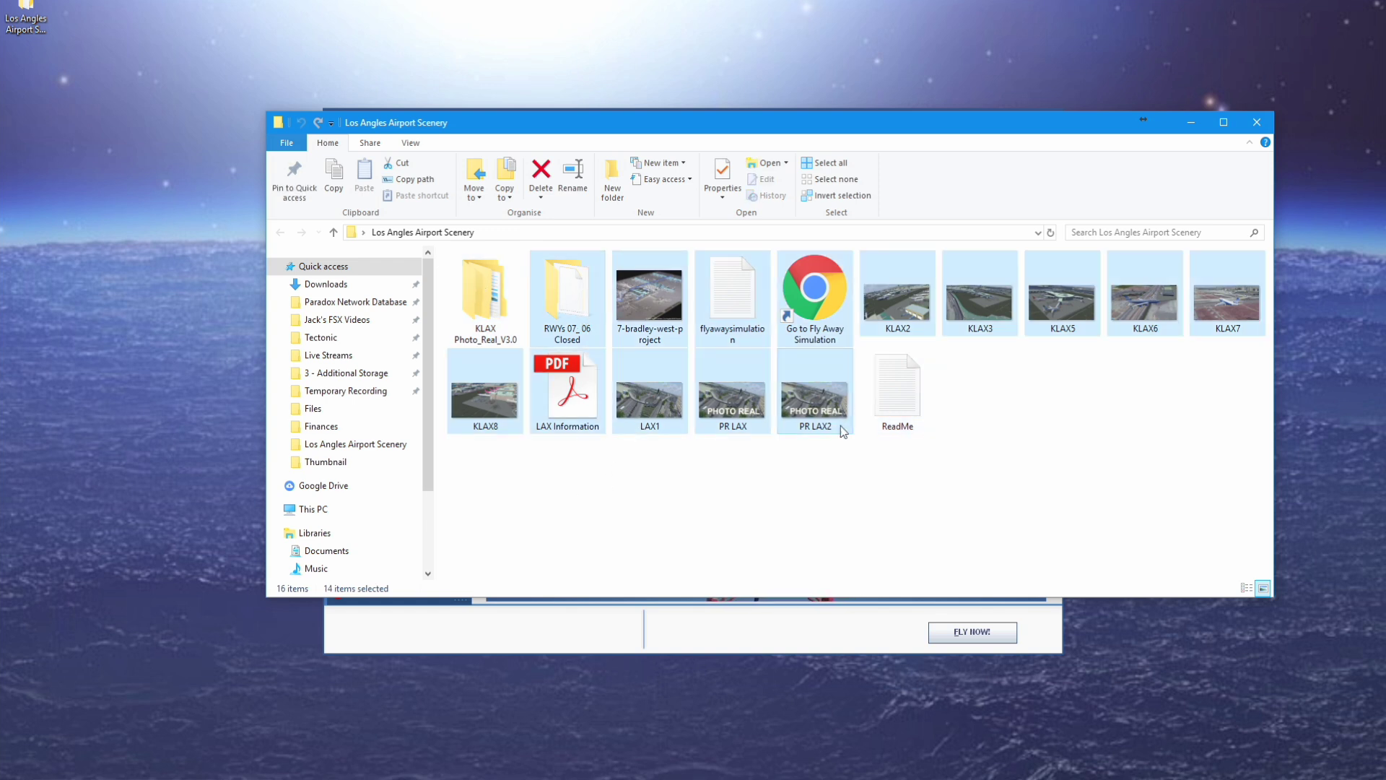
{"action": "left_click", "coordinate": [807, 316]}
{"action": "left_click", "coordinate": [733, 296], "text": "shift"}
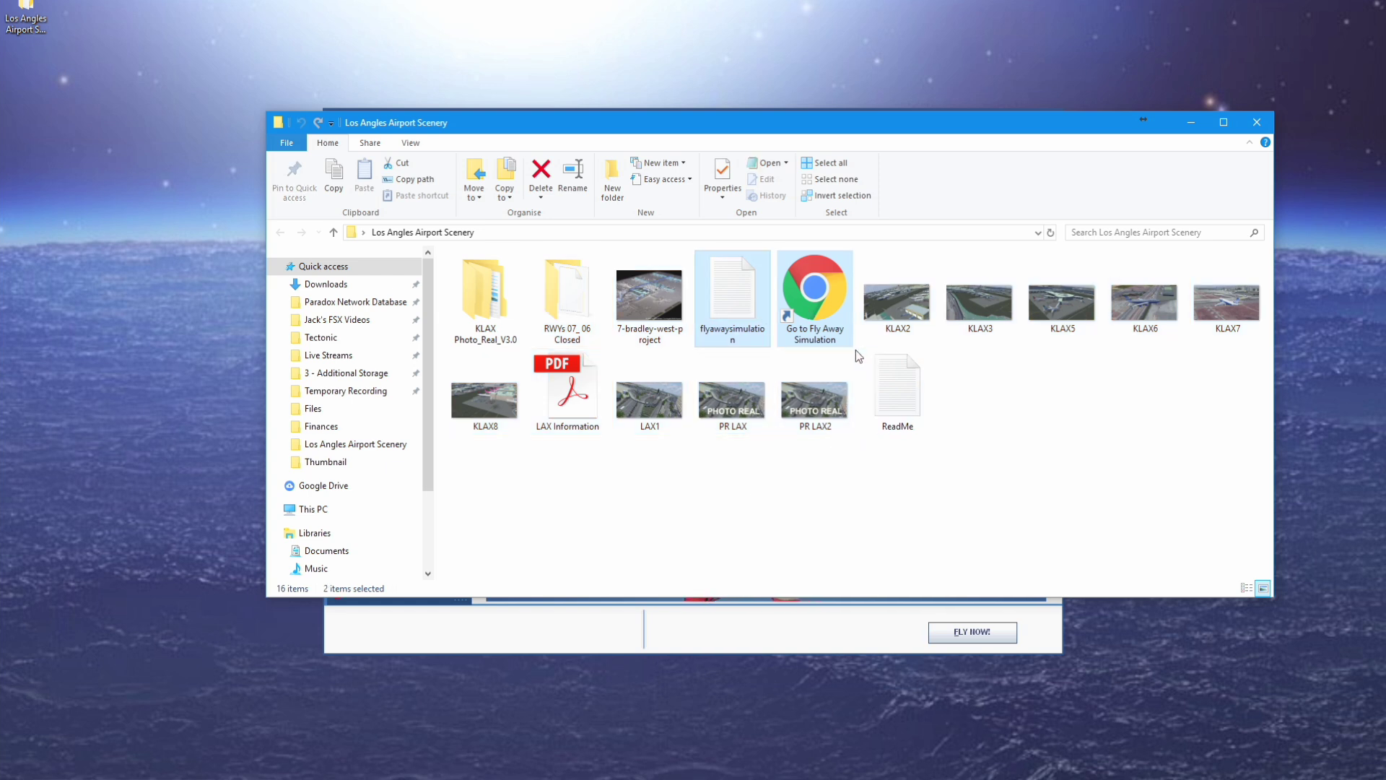
{"action": "key", "text": "Delete"}
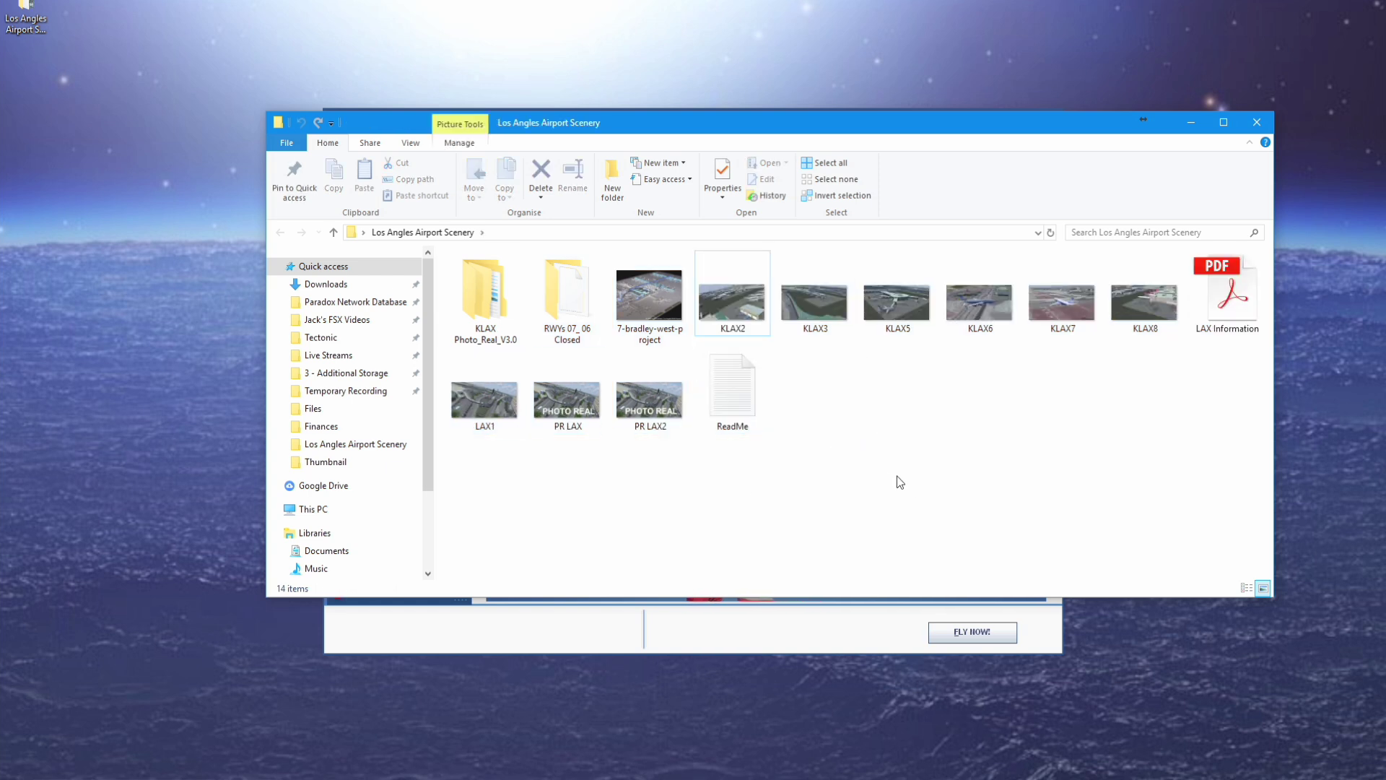
Select the bradley-west picture through PR LAX2, then the LAX Information PDF, and finally the KLAX Photo_Real_V3.0 folder.
{"action": "left_click", "coordinate": [665, 315]}
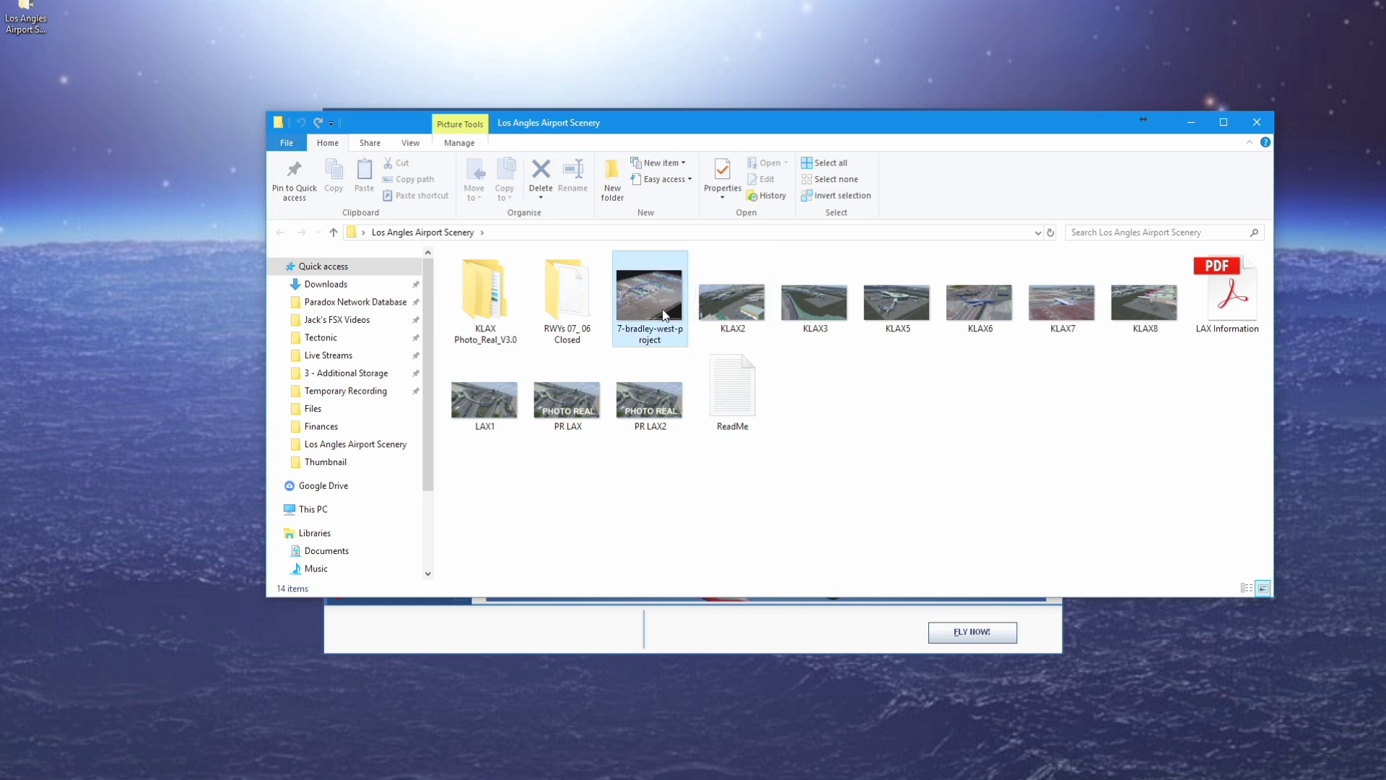
{"action": "left_click", "coordinate": [672, 412], "text": "shift"}
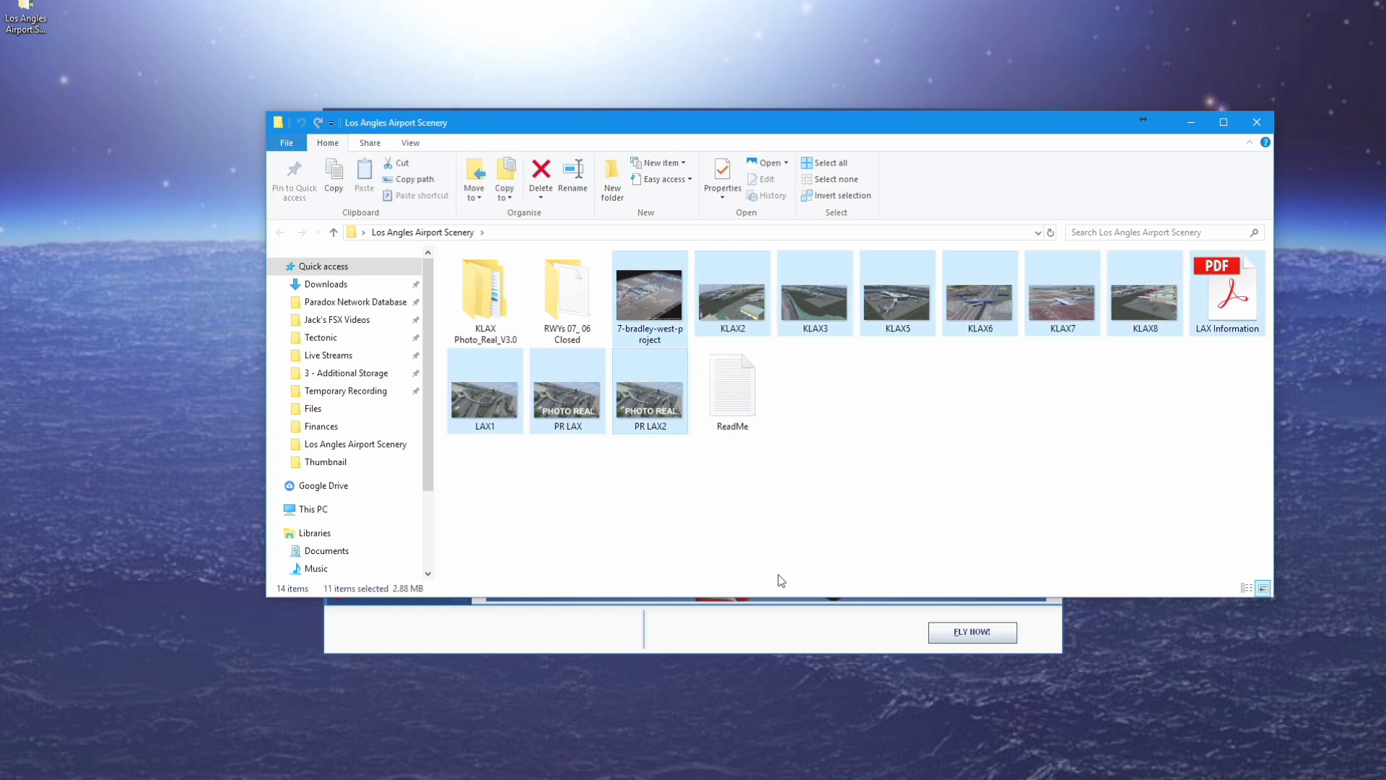
{"action": "left_click", "coordinate": [1256, 312]}
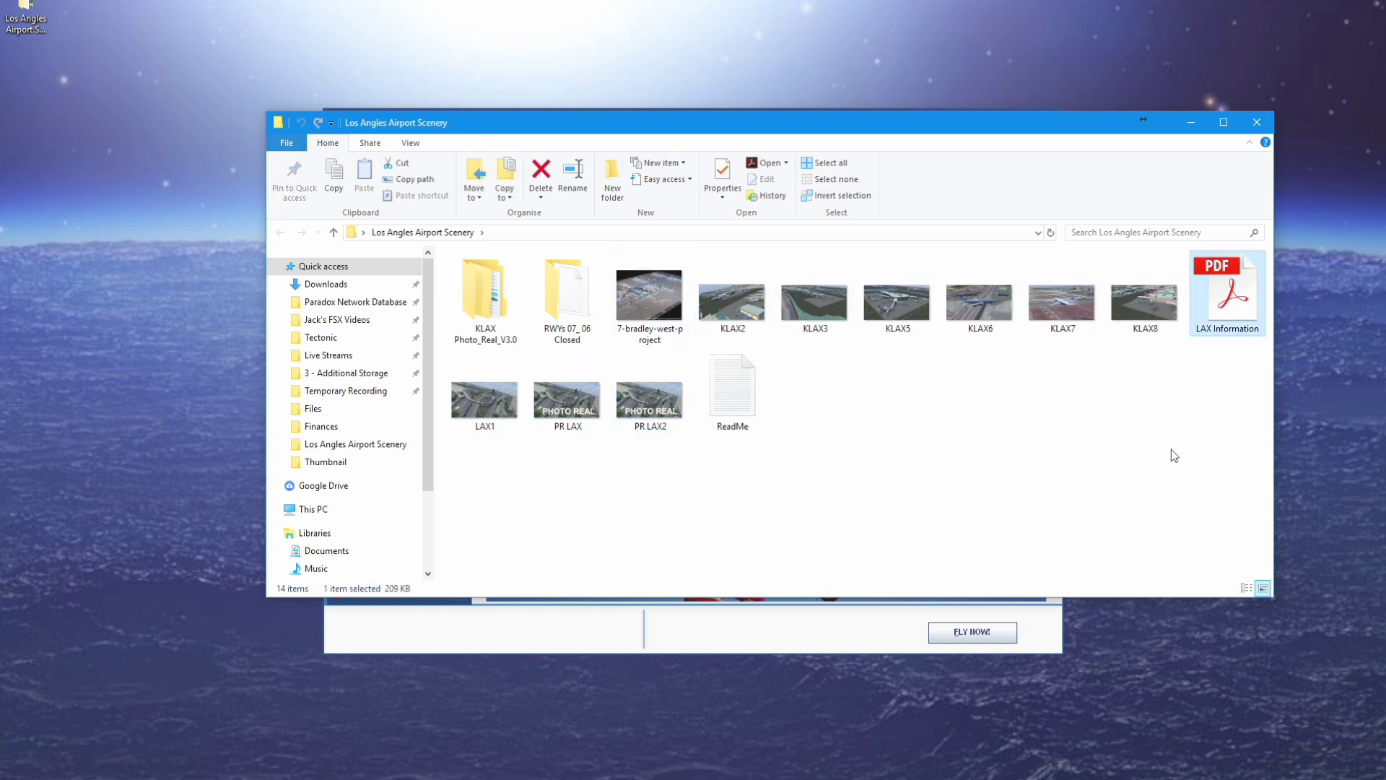
{"action": "left_click", "coordinate": [1197, 372]}
{"action": "left_click", "coordinate": [733, 422]}
{"action": "left_click", "coordinate": [520, 474]}
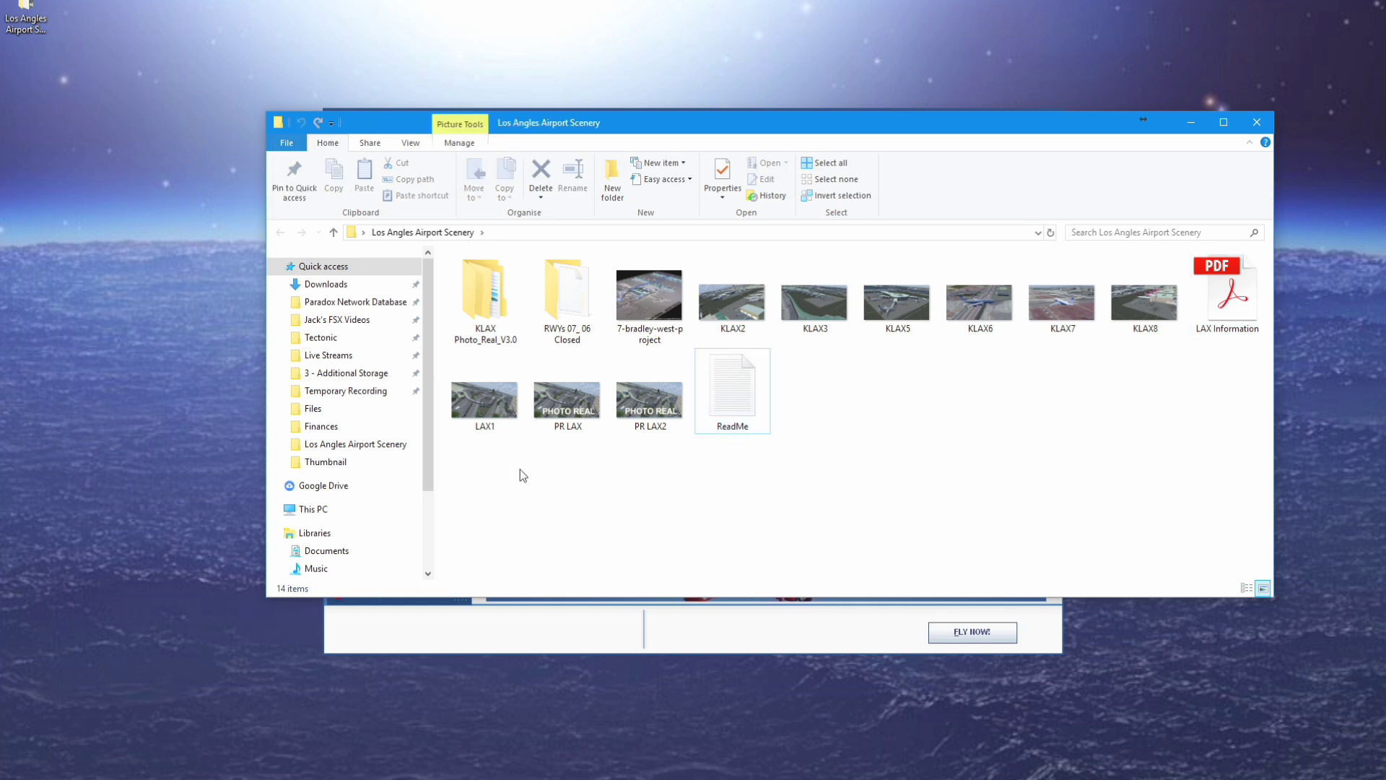
{"action": "left_click", "coordinate": [485, 330]}
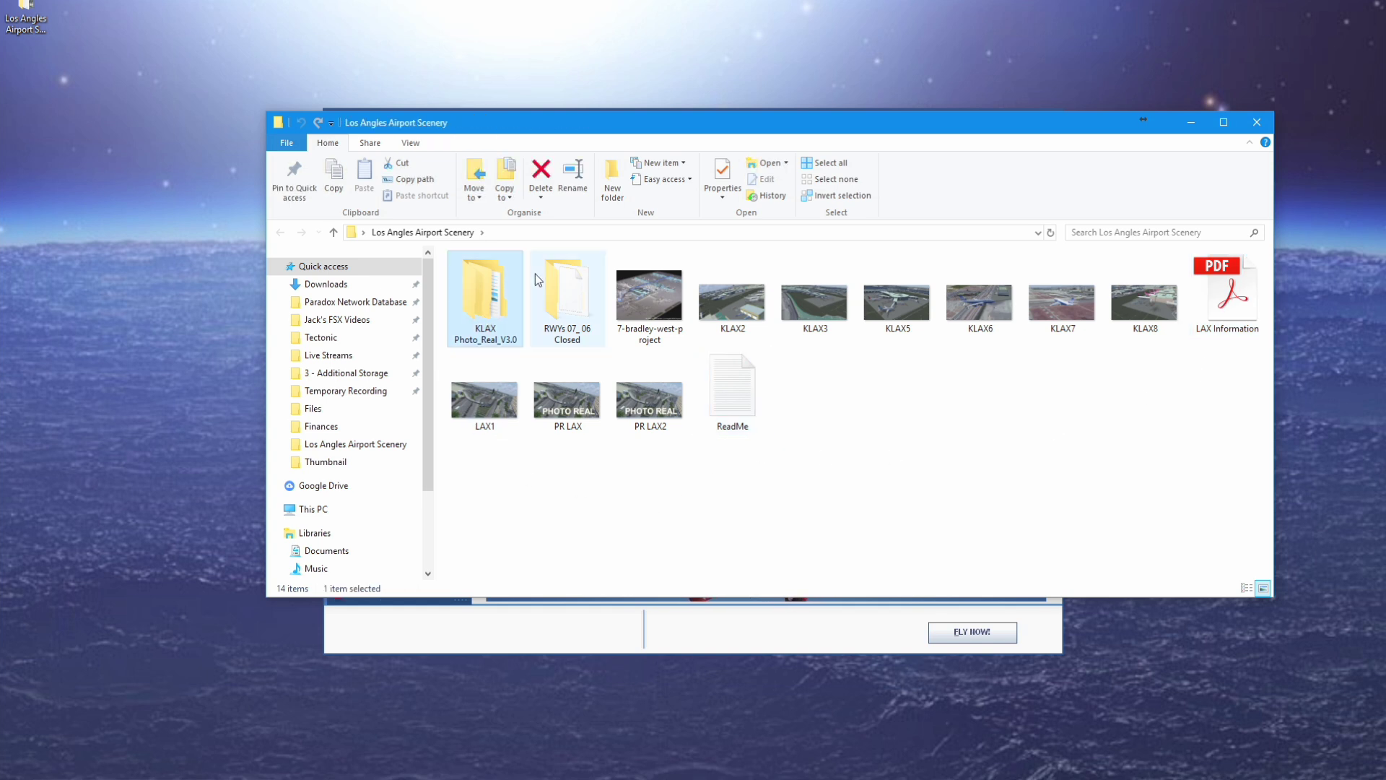
Inspect KLAX Photo_Real_V3.0's SCENERY and TEXTURE folders, then return to Los Angles Airport Scenery.
{"action": "double_click", "coordinate": [498, 293]}
{"action": "double_click", "coordinate": [496, 296]}
{"action": "key", "text": "alt+Left"}
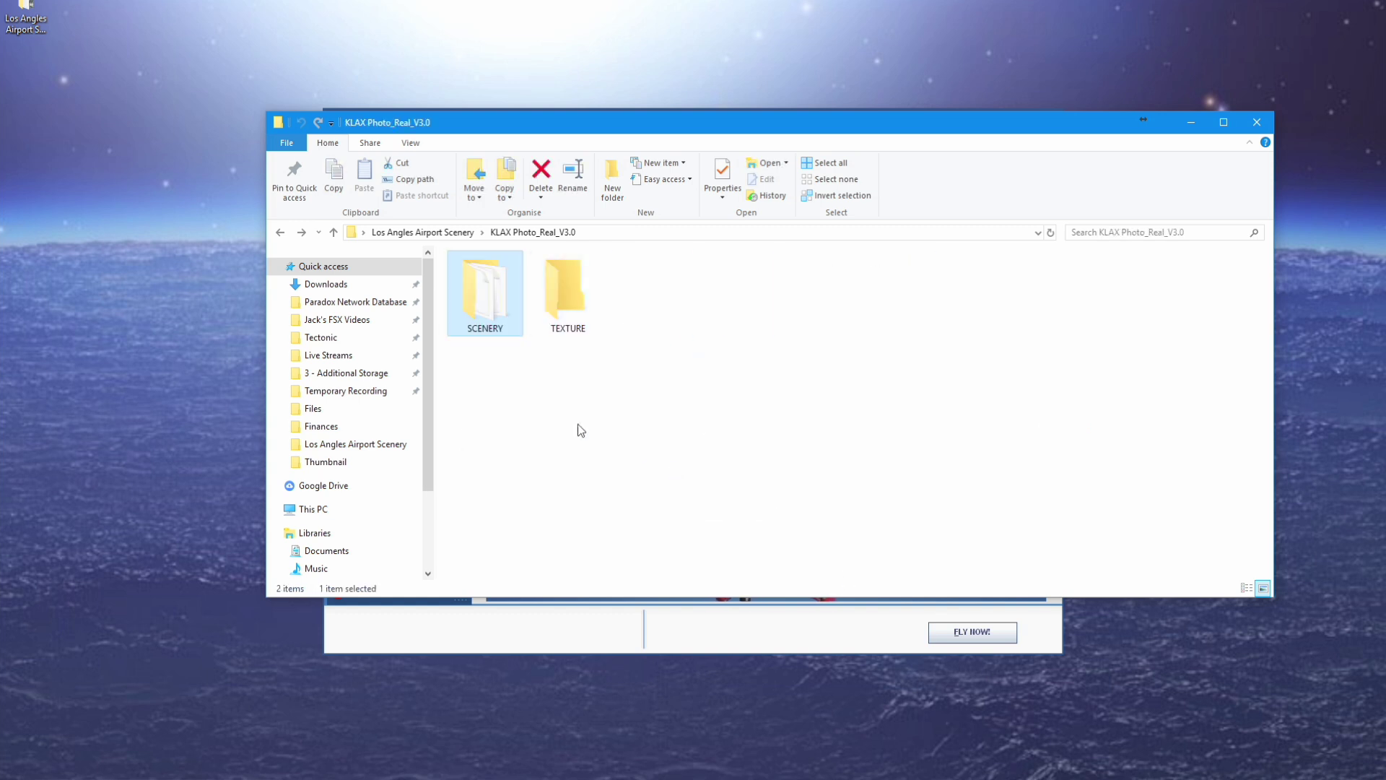
{"action": "double_click", "coordinate": [551, 295]}
{"action": "key", "text": "alt+Left"}
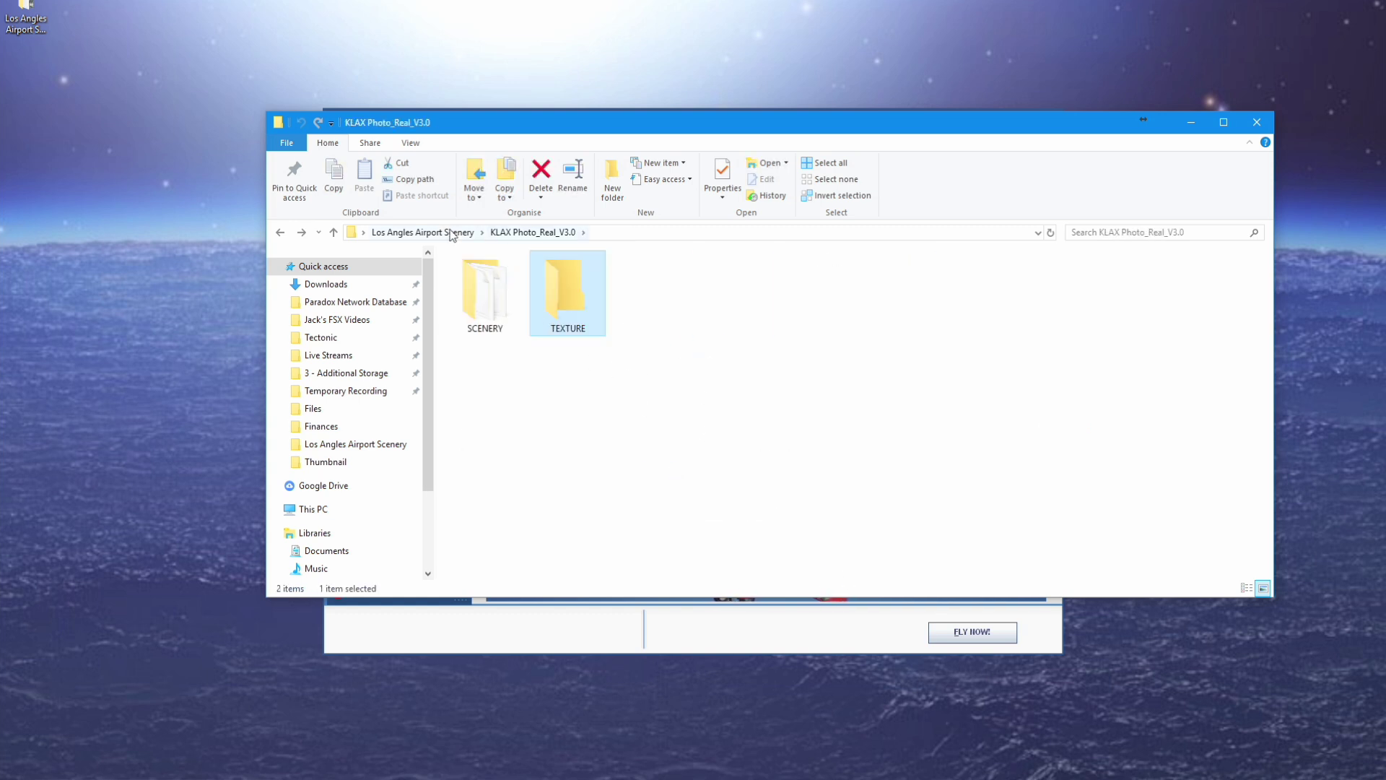
{"action": "key", "text": "alt+Left"}
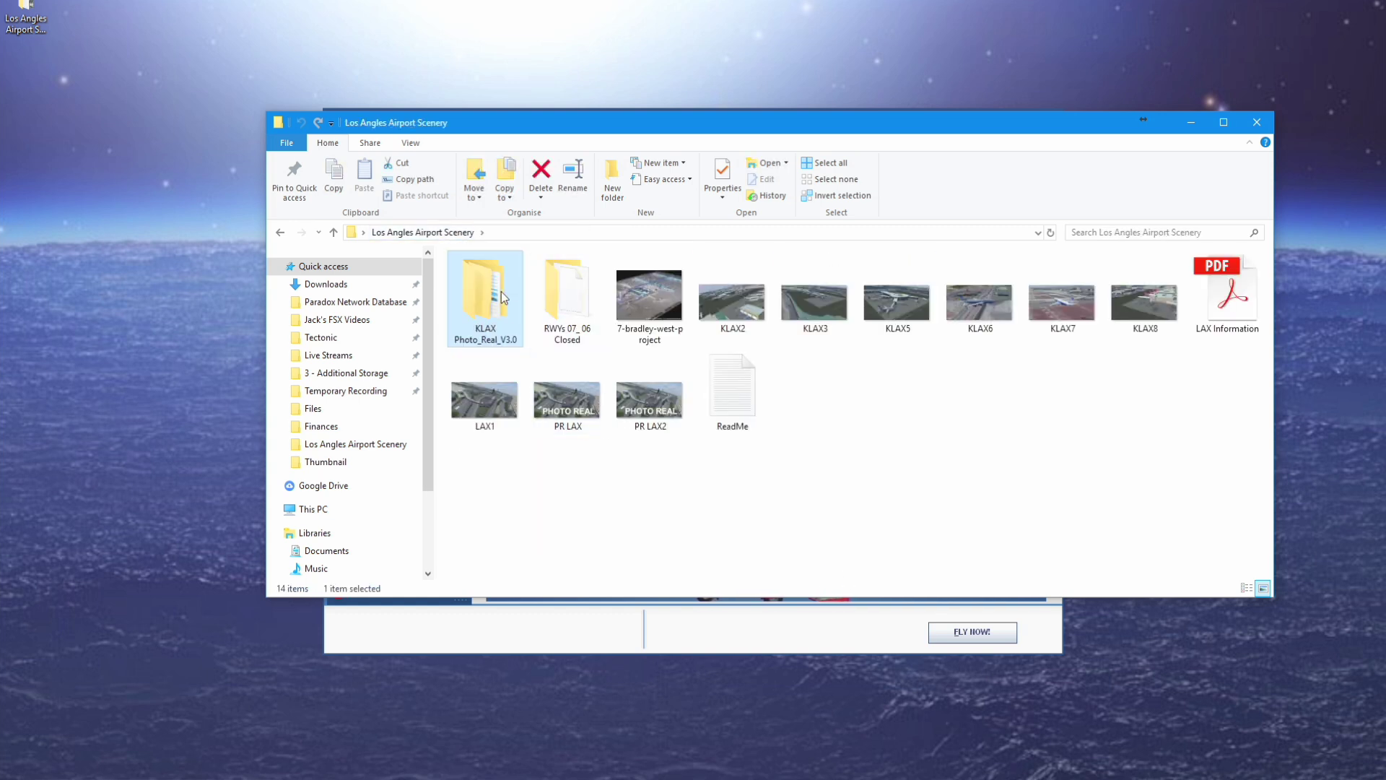
Copy KLAX Photo_Real_V3.0 and open a second Explorer window on This PC's drives.
{"action": "right_click", "coordinate": [471, 305]}
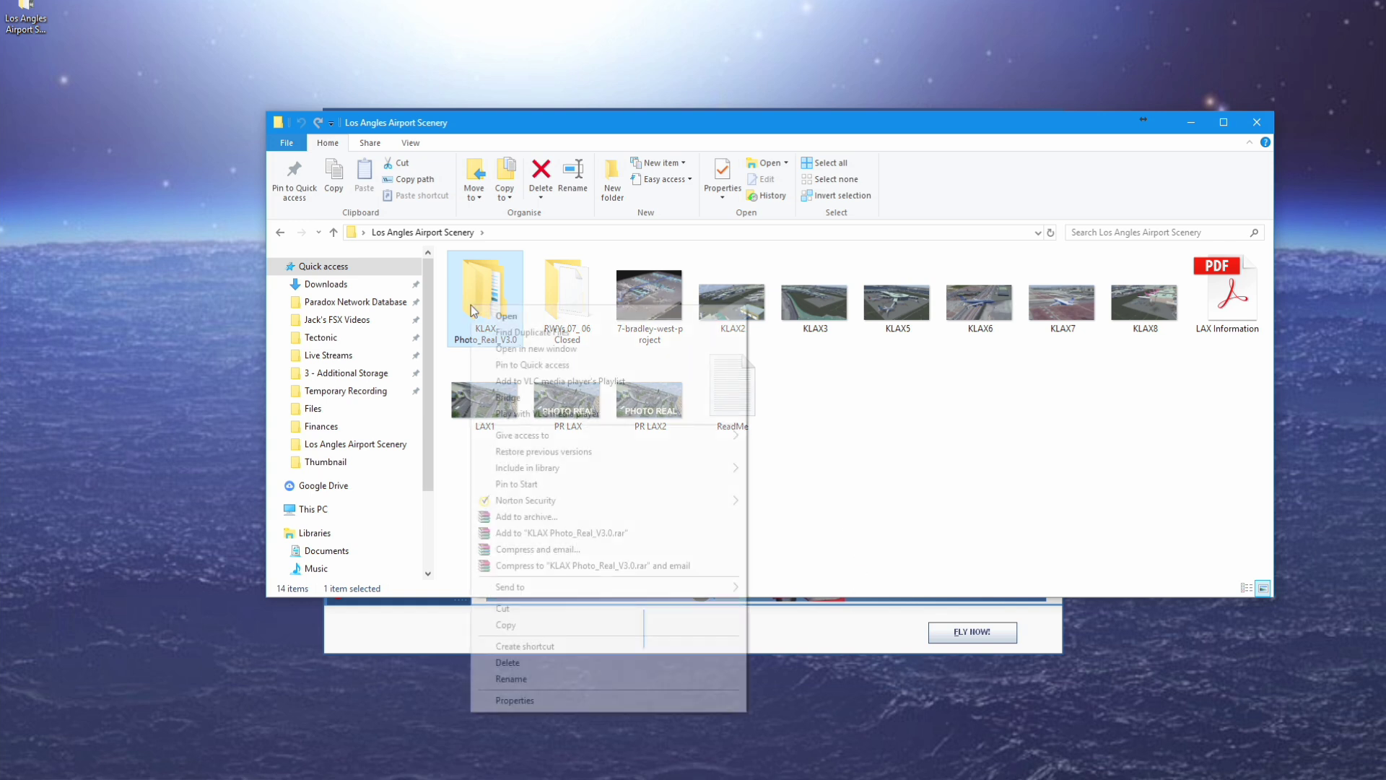
{"action": "left_click", "coordinate": [522, 627]}
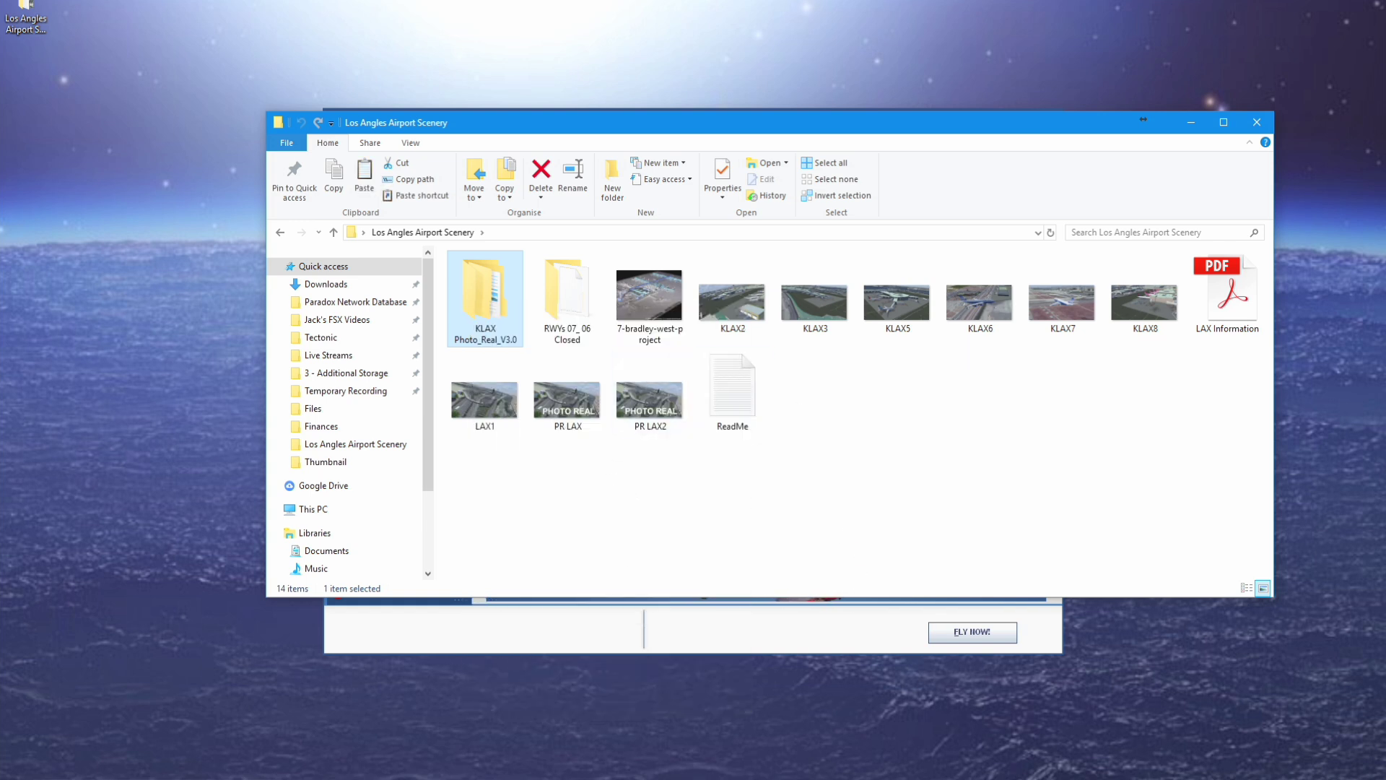
{"action": "key", "text": "super+e"}
{"action": "left_click_drag", "start_coordinate": [506, 11], "coordinate": [810, 155]}
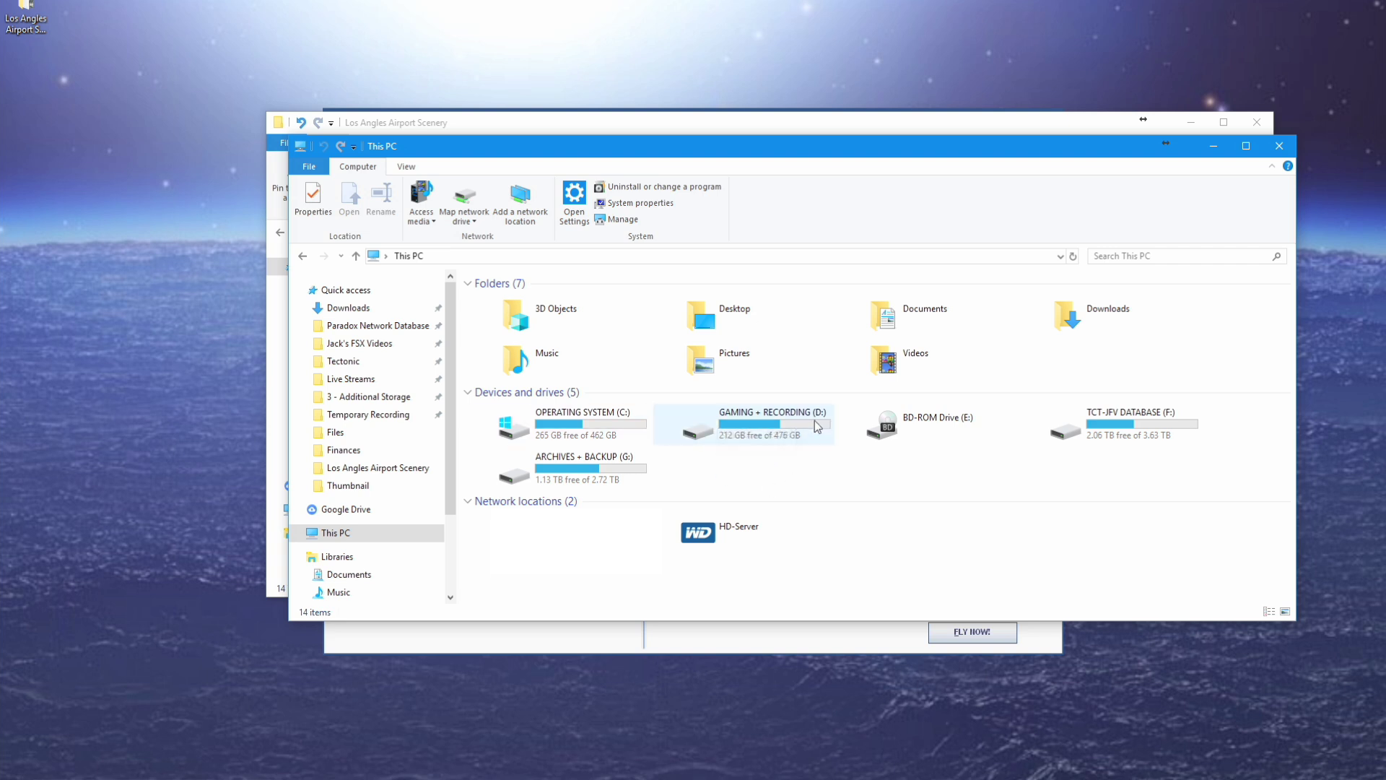
{"action": "left_click", "coordinate": [784, 433]}
{"action": "left_click", "coordinate": [602, 422]}
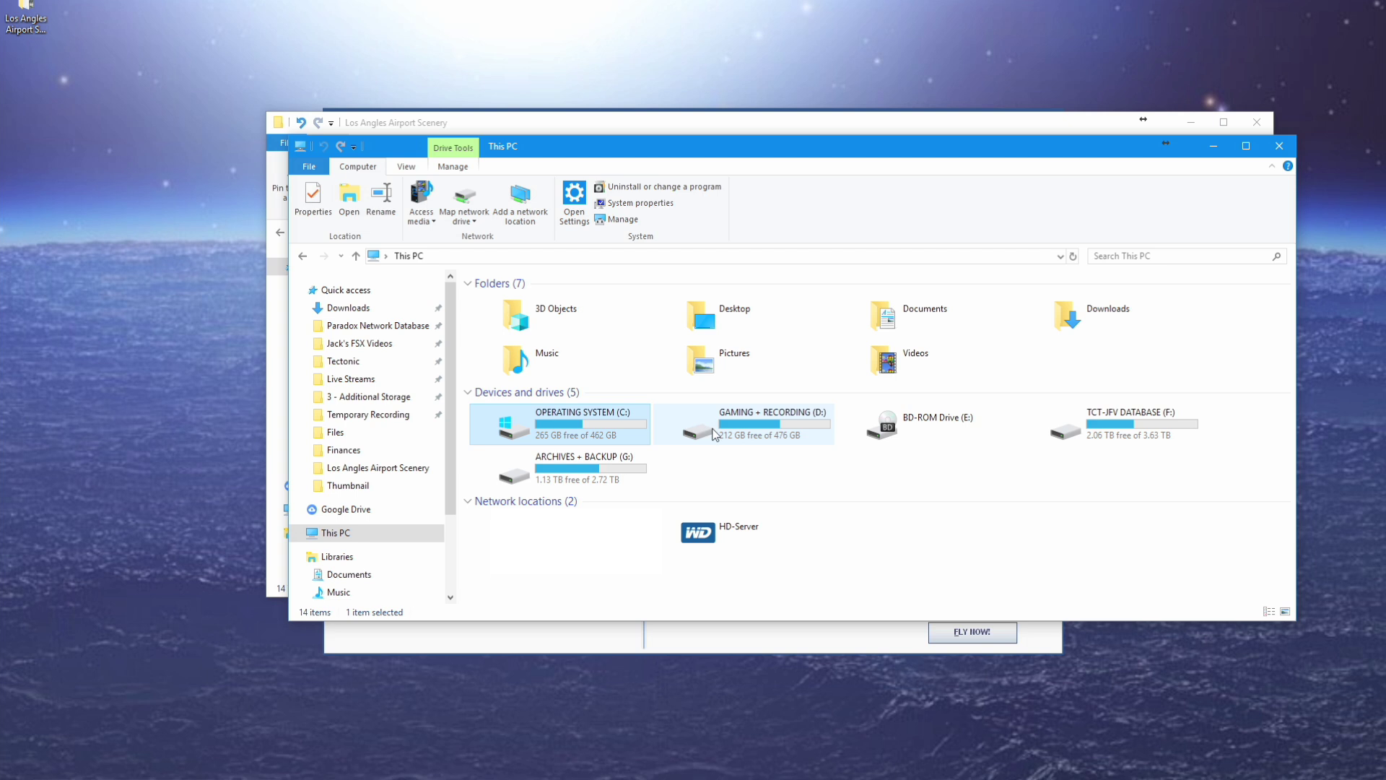
Browse to D: > Steam > steamapps > common > FSX > Addon Scenery.
{"action": "left_click", "coordinate": [791, 422]}
{"action": "double_click", "coordinate": [791, 421]}
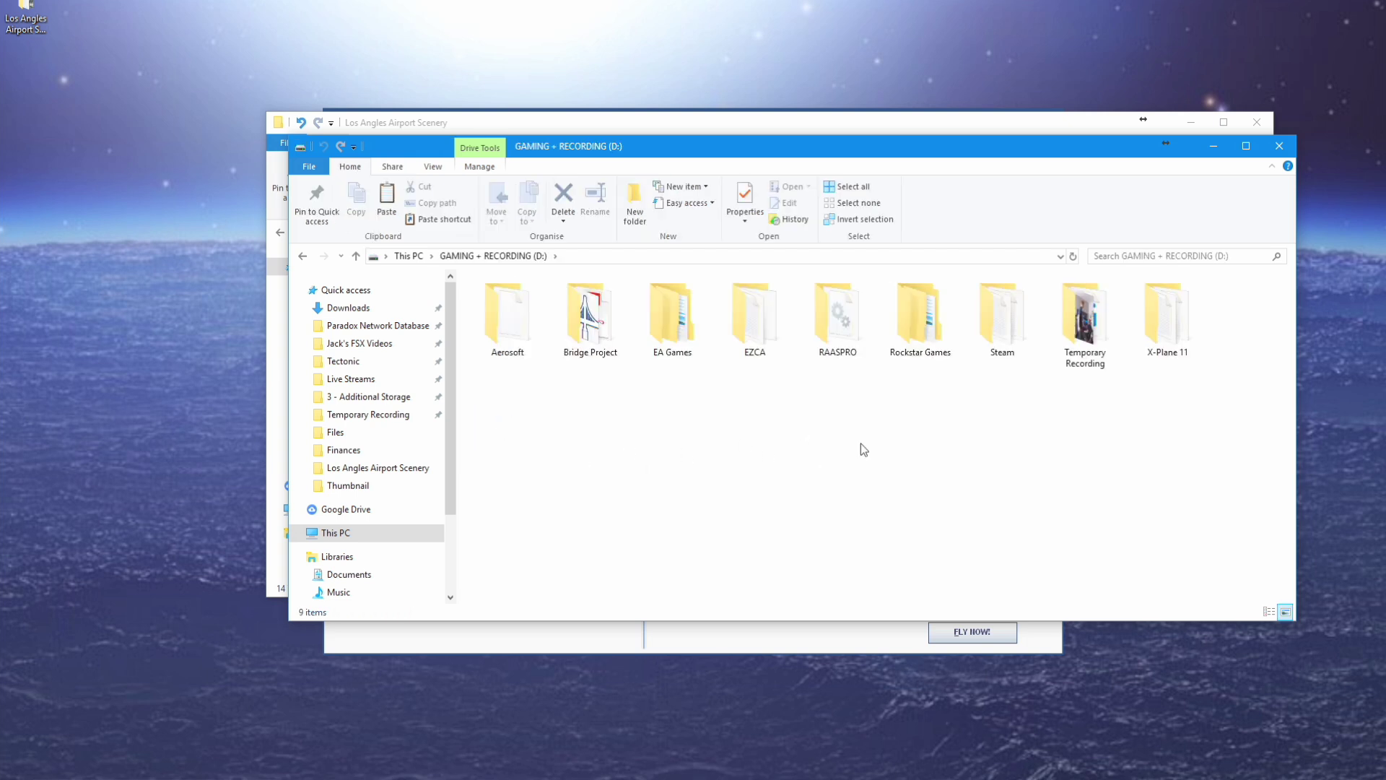
{"action": "double_click", "coordinate": [1004, 320]}
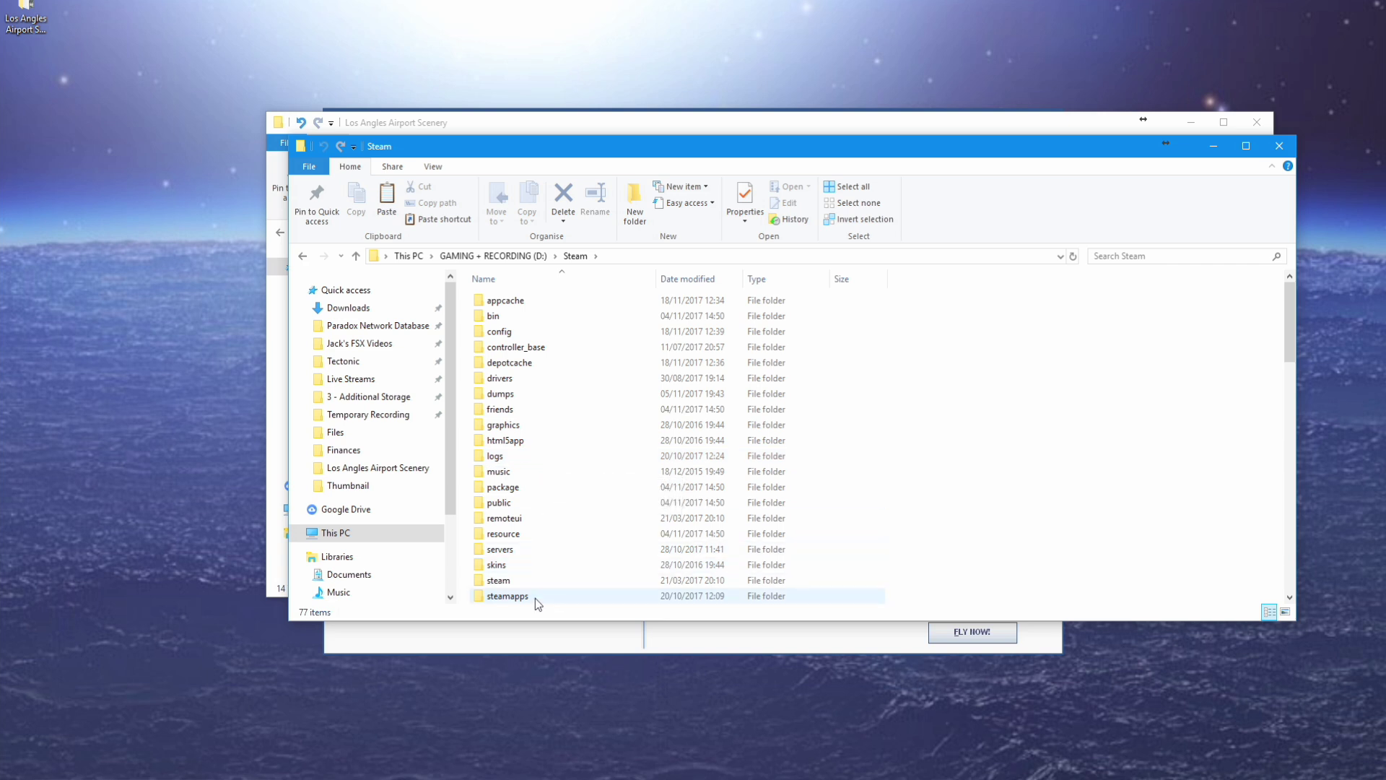
{"action": "scroll", "coordinate": [549, 592], "scroll_direction": "down", "scroll_amount": 1}
{"action": "double_click", "coordinate": [536, 547]}
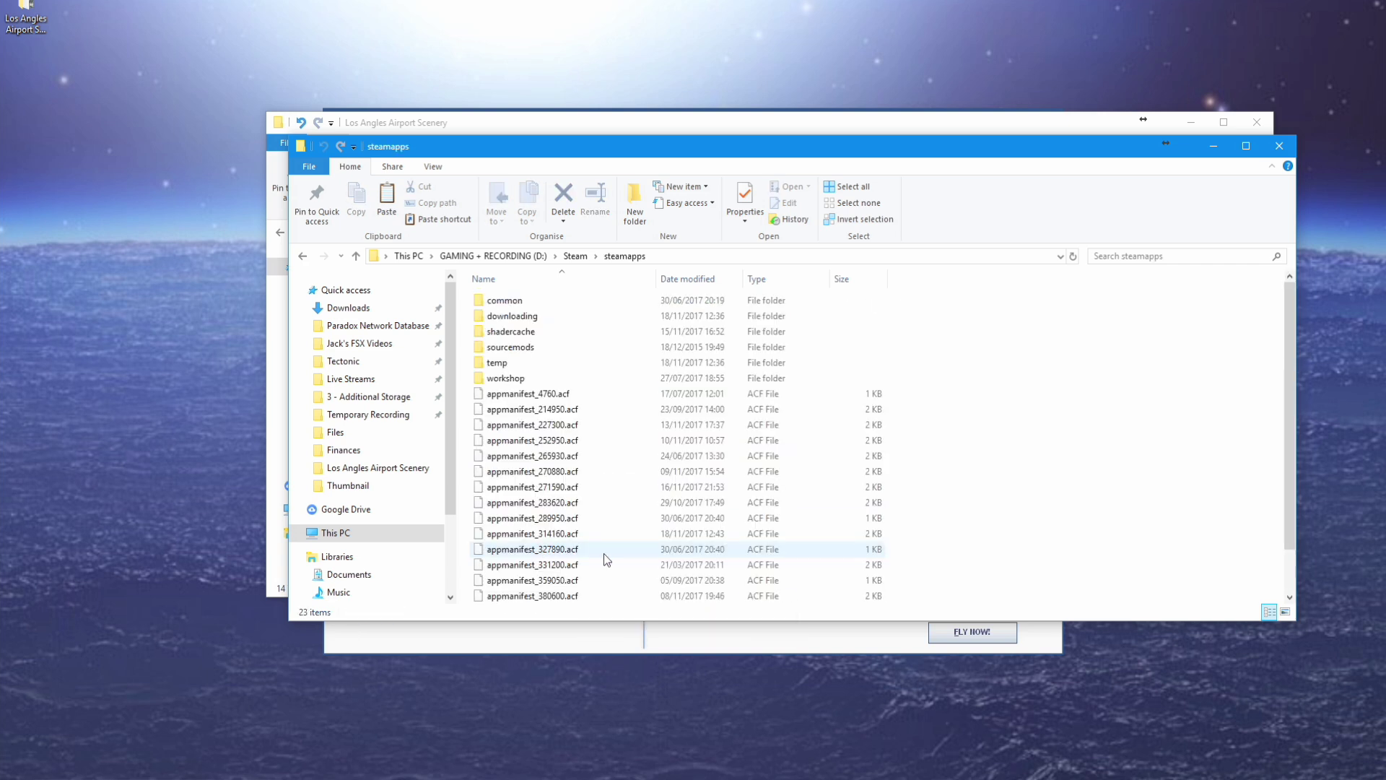
{"action": "double_click", "coordinate": [529, 301]}
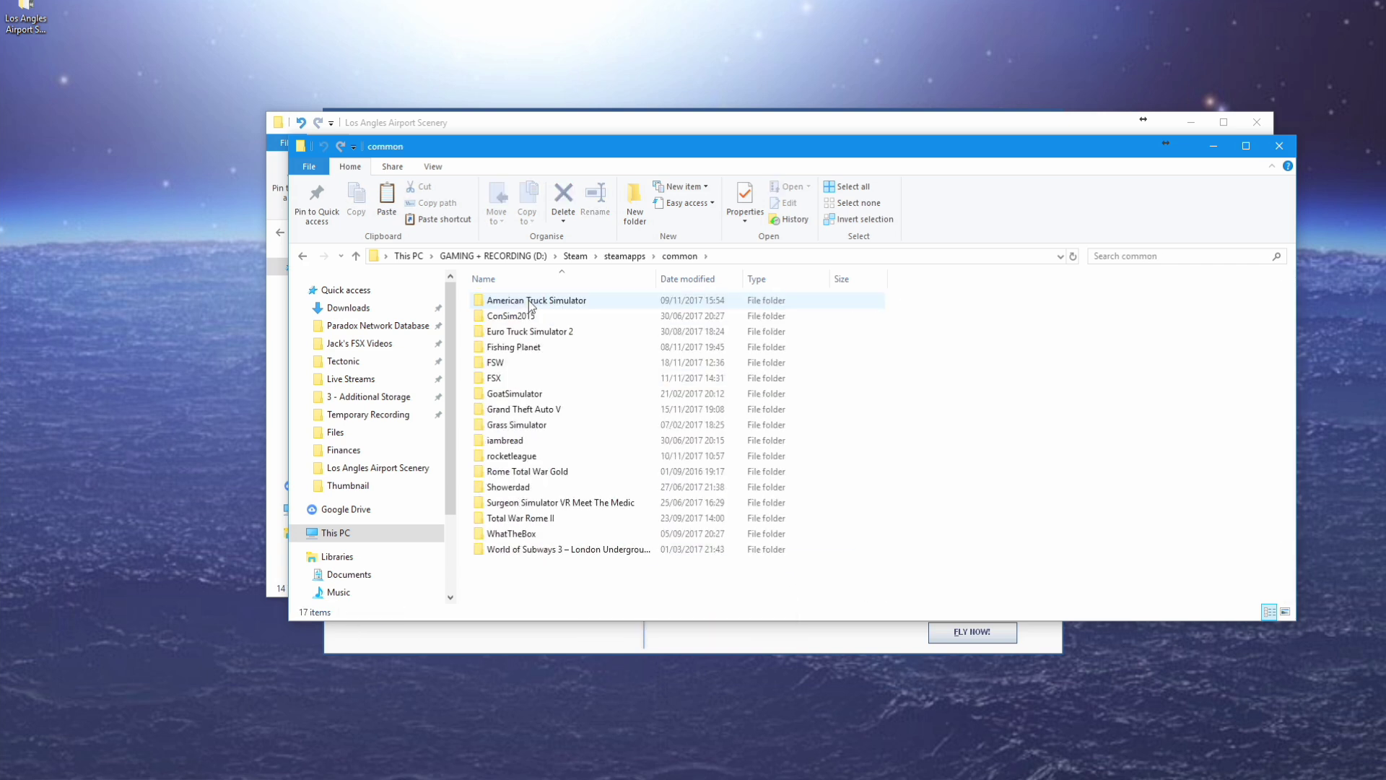
{"action": "double_click", "coordinate": [527, 378]}
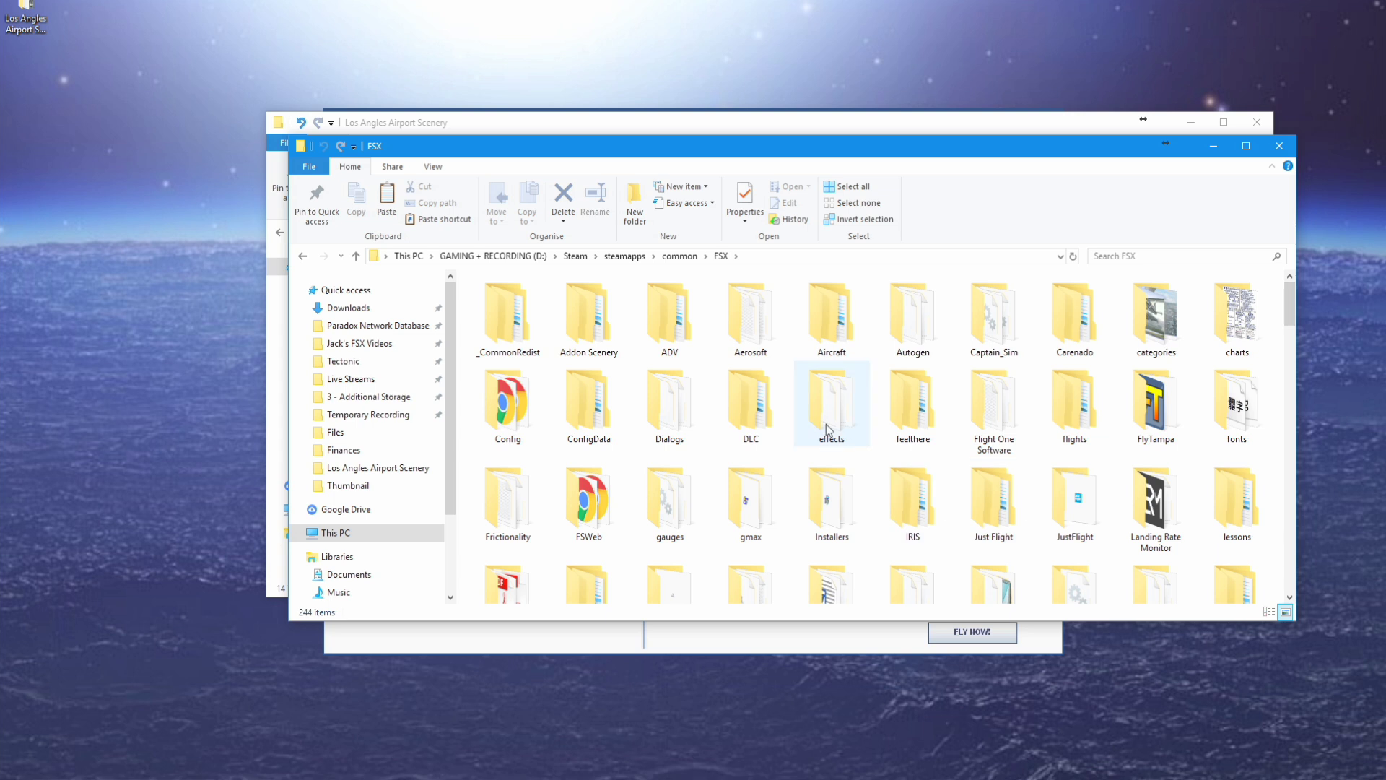
{"action": "left_click", "coordinate": [599, 319]}
{"action": "double_click", "coordinate": [599, 319]}
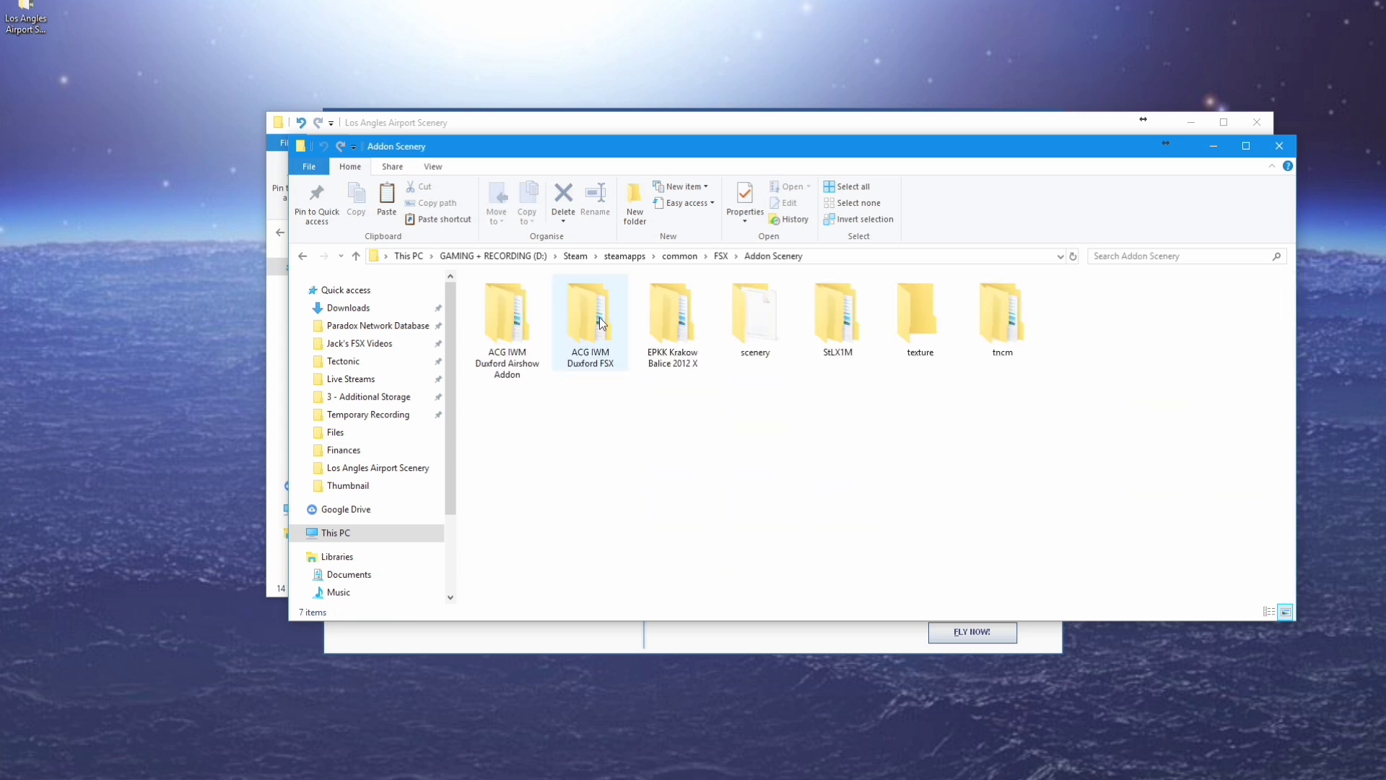
Paste the KLAX Photo_Real_V3.0 folder into Addon Scenery and bring up FSX's Settings.
{"action": "right_click", "coordinate": [781, 444]}
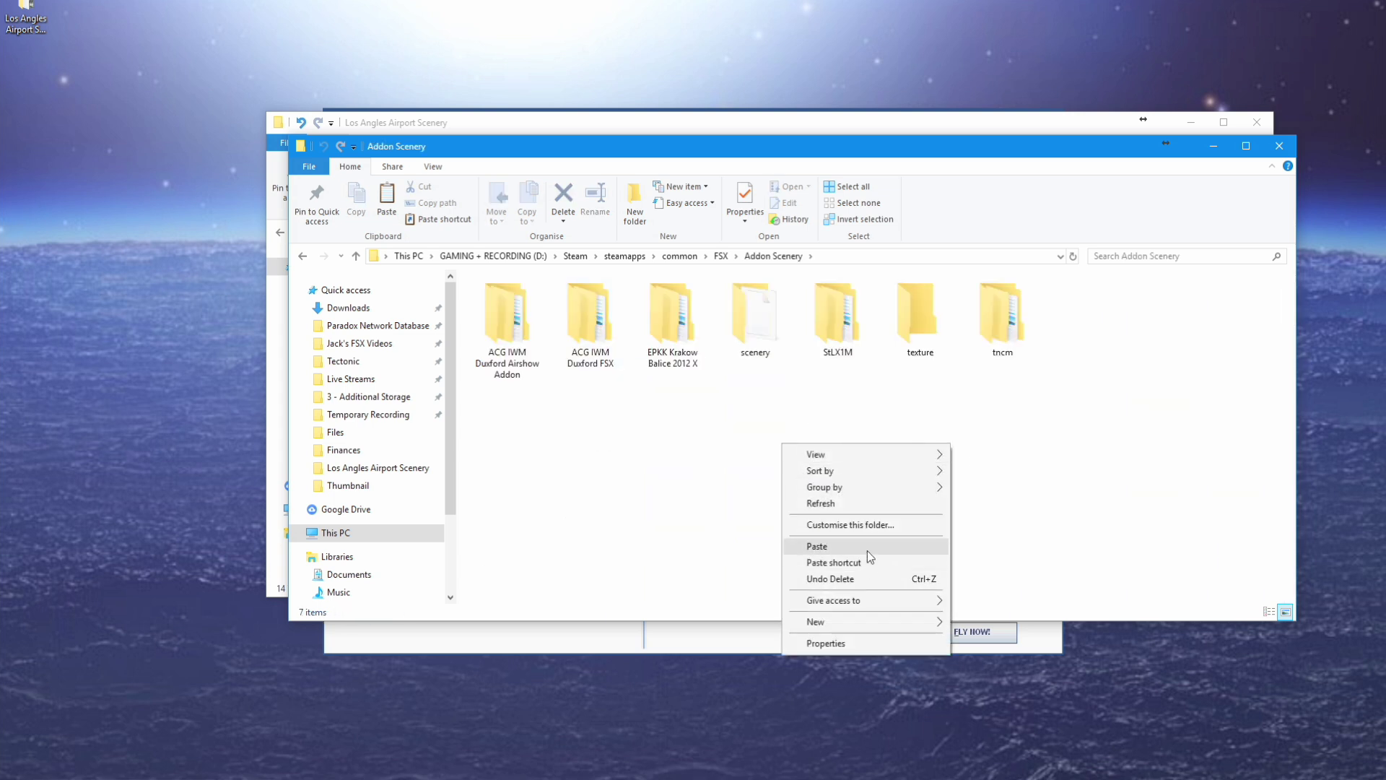
{"action": "left_click", "coordinate": [868, 550]}
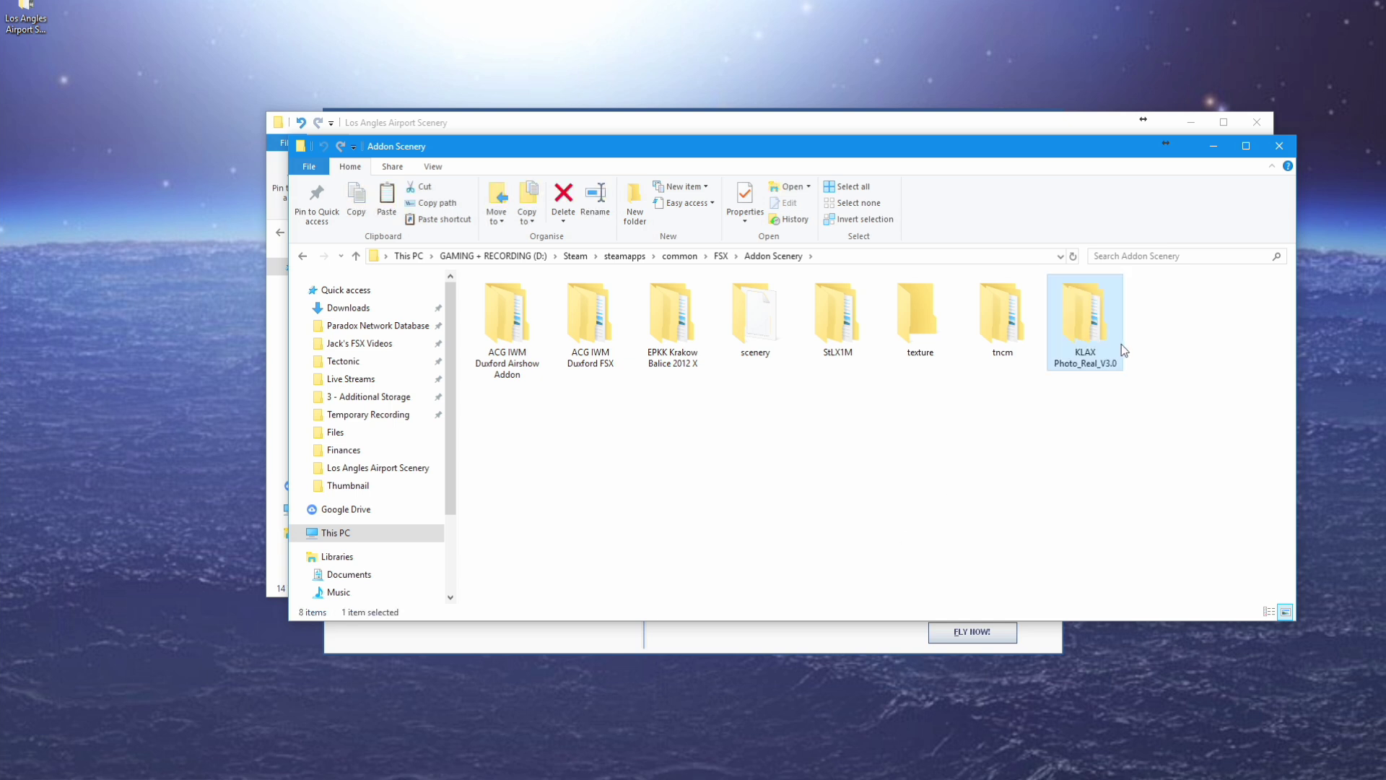
{"action": "left_click", "coordinate": [1172, 437]}
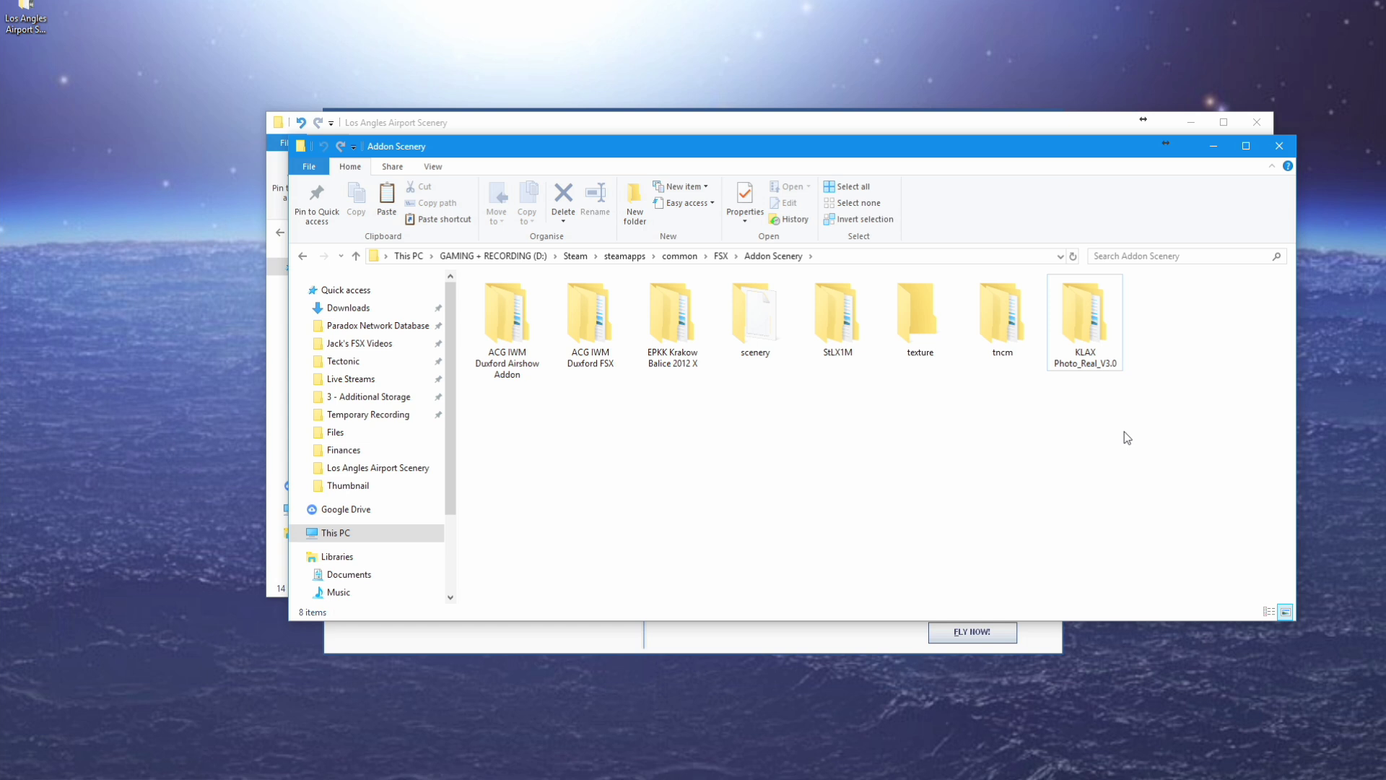
{"action": "left_click", "coordinate": [830, 631]}
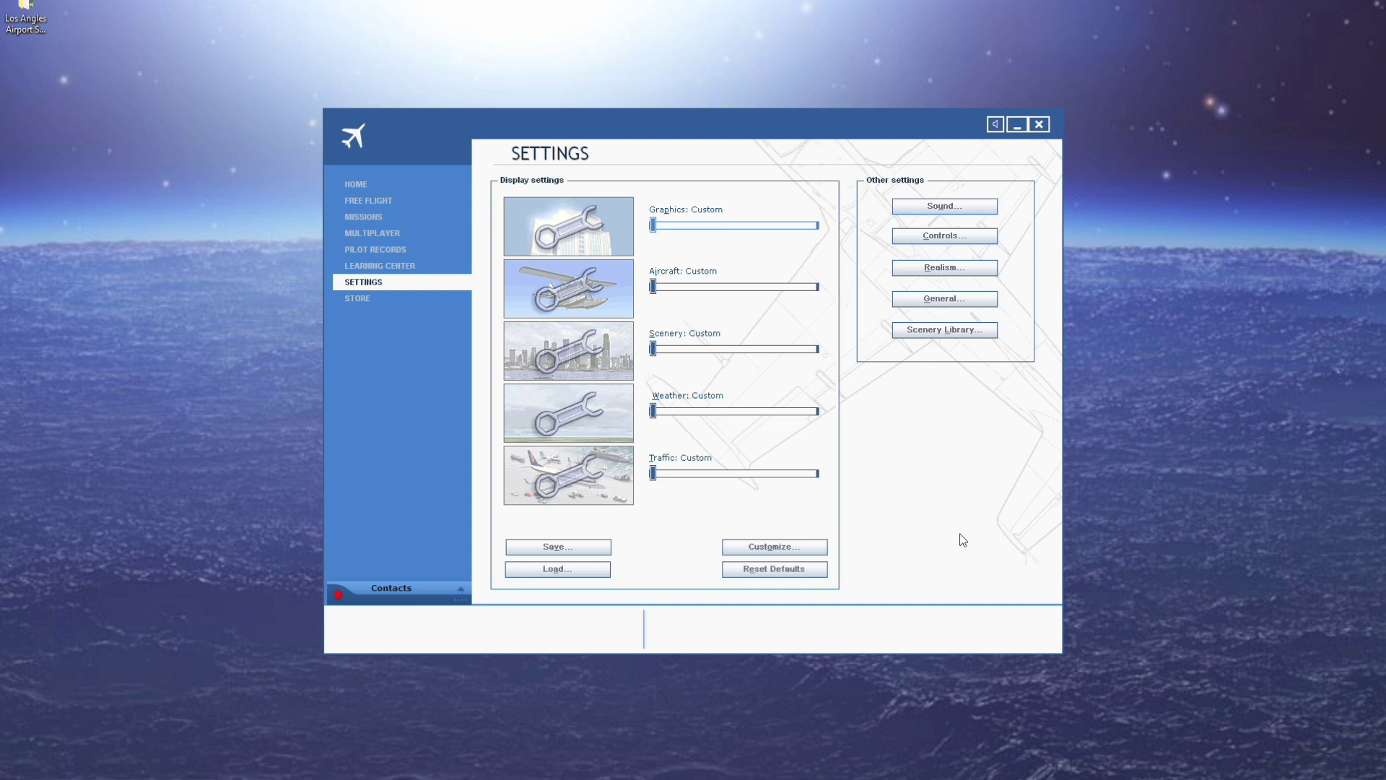
Scroll the Scenery Library list, select LYDD-X, and choose Add Area to pick a scenery folder.
{"action": "left_click", "coordinate": [944, 332]}
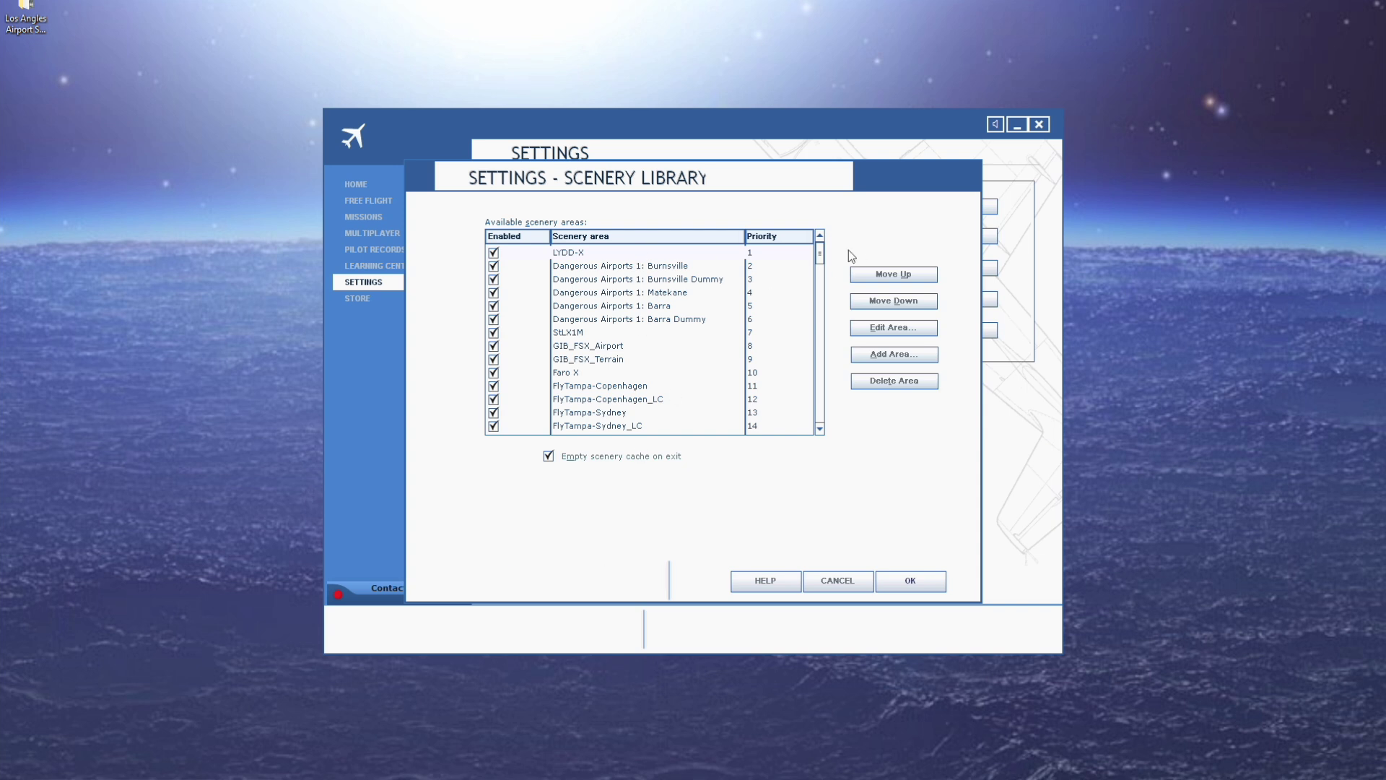
{"action": "mouse_move", "coordinate": [821, 260]}
{"action": "left_mouse_down"}
{"action": "mouse_move", "coordinate": [818, 390]}
{"action": "mouse_move", "coordinate": [819, 287]}
{"action": "left_mouse_up"}
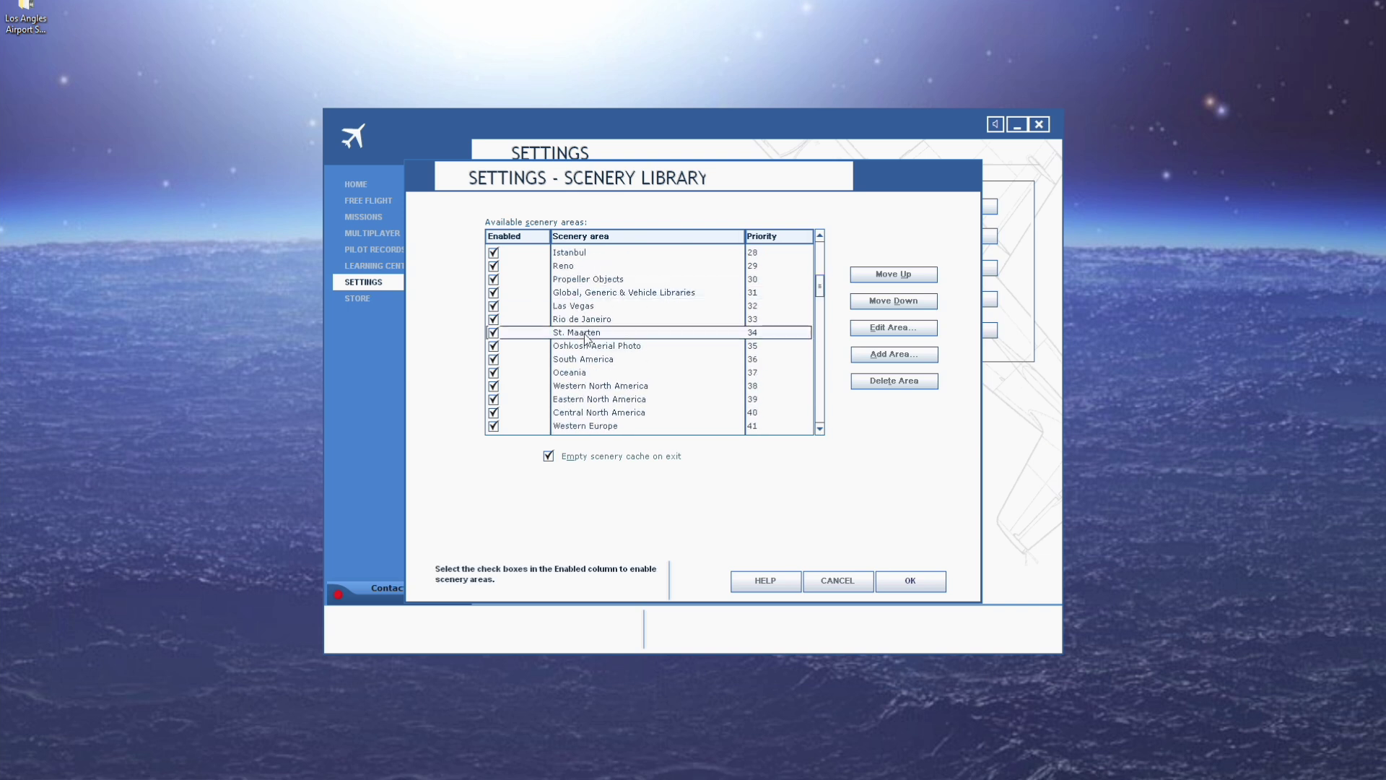
{"action": "left_click_drag", "start_coordinate": [821, 289], "coordinate": [782, 260]}
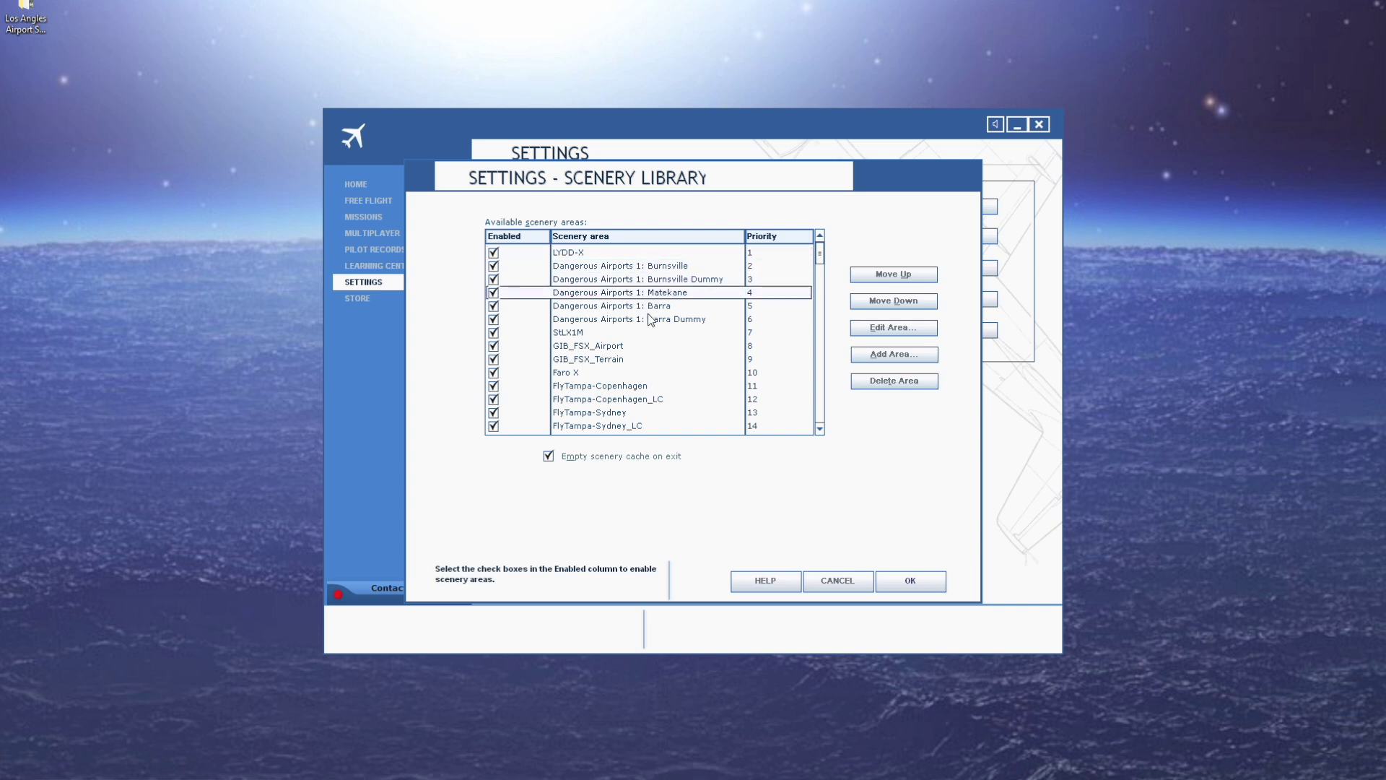
{"action": "left_click", "coordinate": [656, 344]}
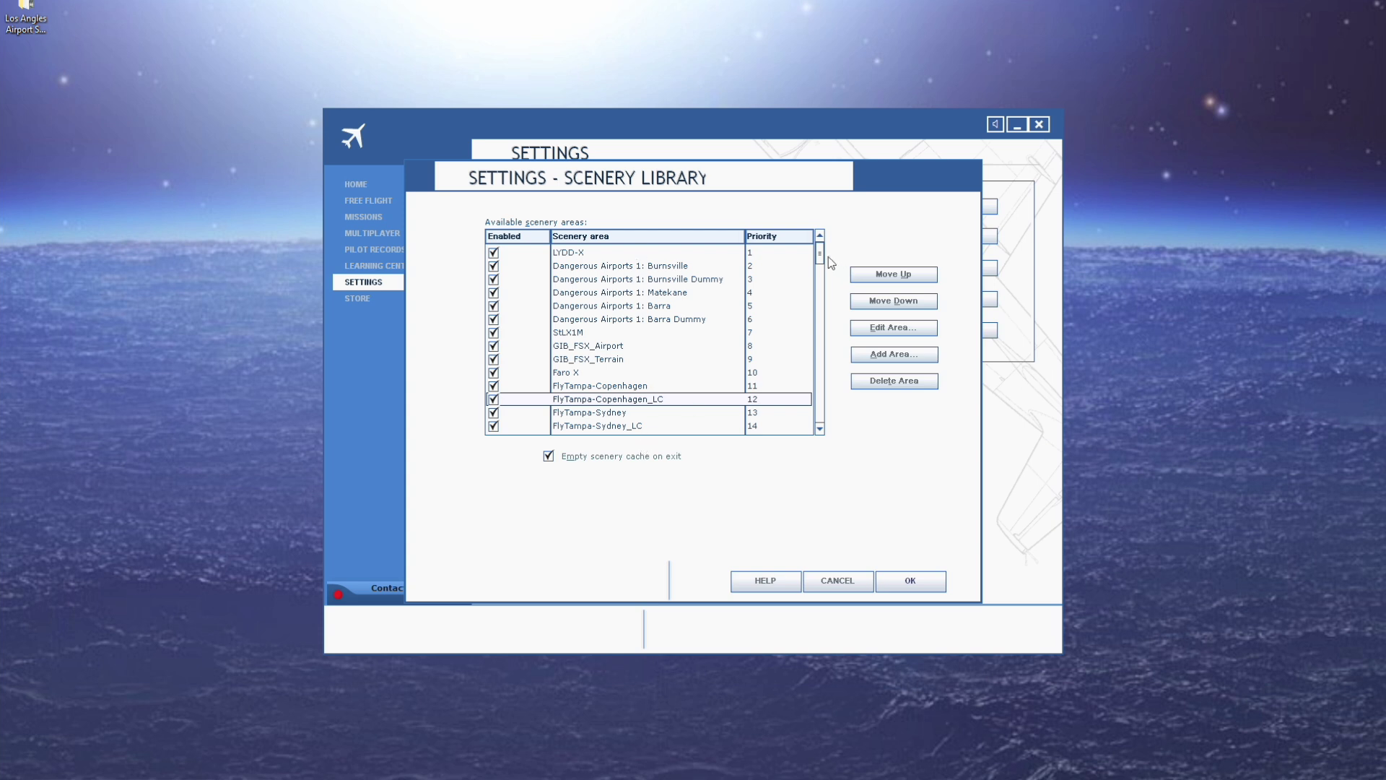
{"action": "left_click", "coordinate": [574, 258]}
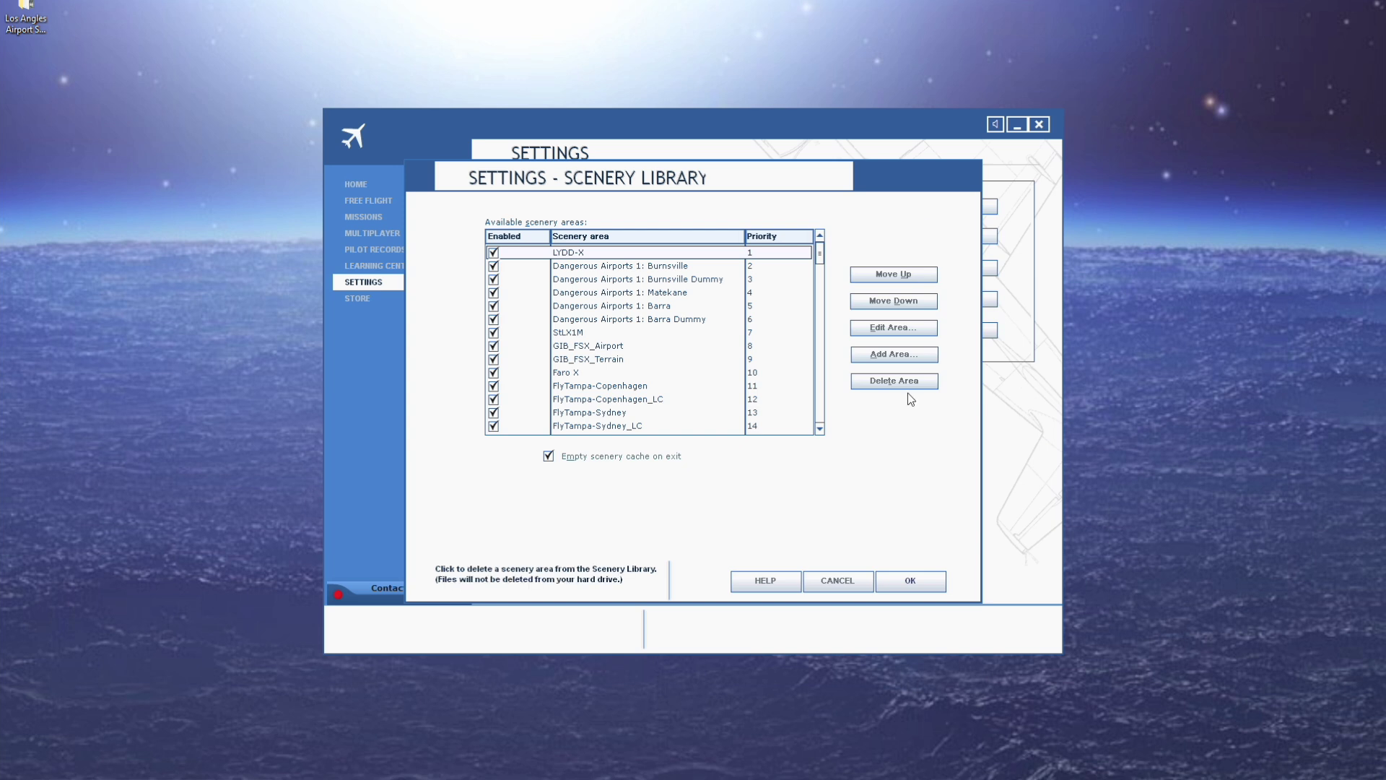
{"action": "left_click", "coordinate": [888, 358]}
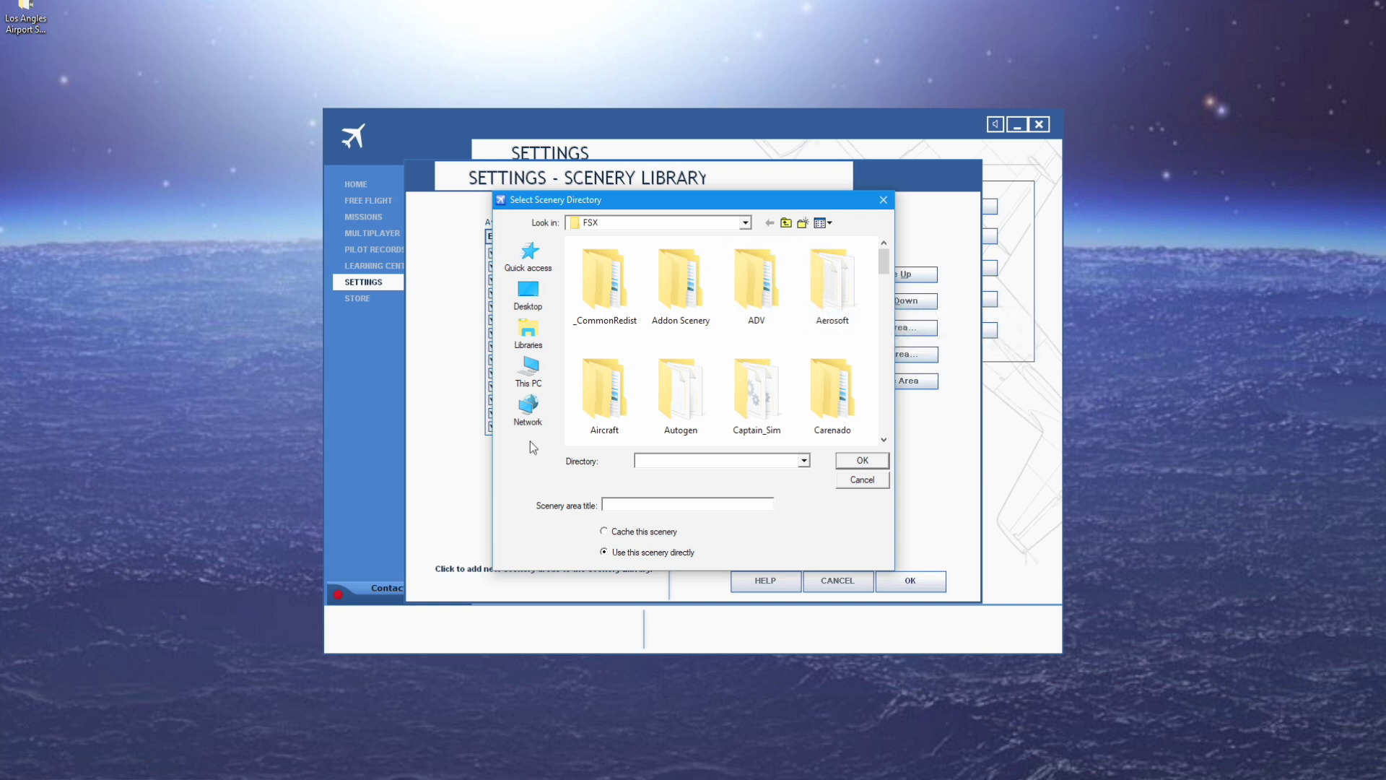
Browse the Select Scenery Directory dialog to D: > Steam > steamapps > common > FSX.
{"action": "left_click", "coordinate": [537, 377]}
{"action": "scroll", "coordinate": [722, 390], "scroll_direction": "down", "scroll_amount": 2}
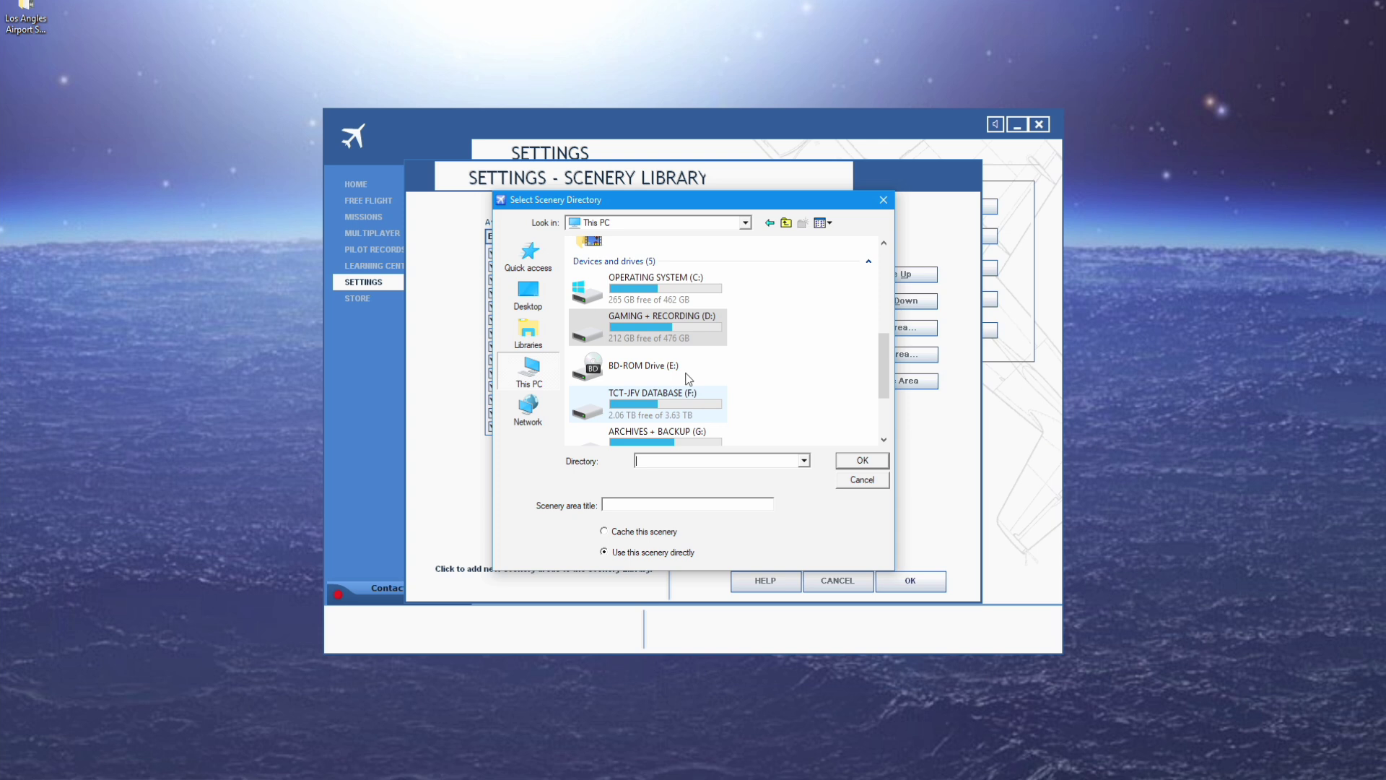
{"action": "left_click", "coordinate": [665, 328]}
{"action": "double_click", "coordinate": [664, 326]}
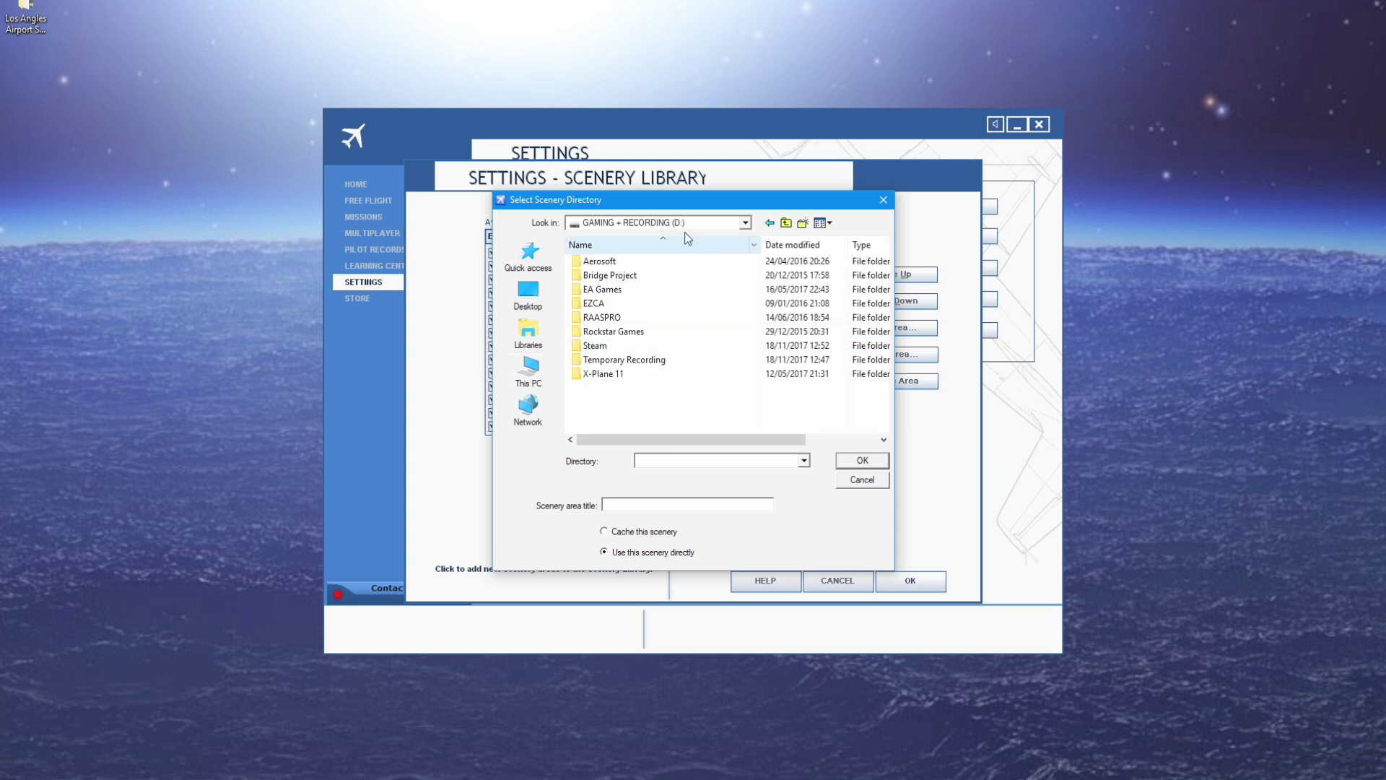
{"action": "left_click", "coordinate": [770, 223]}
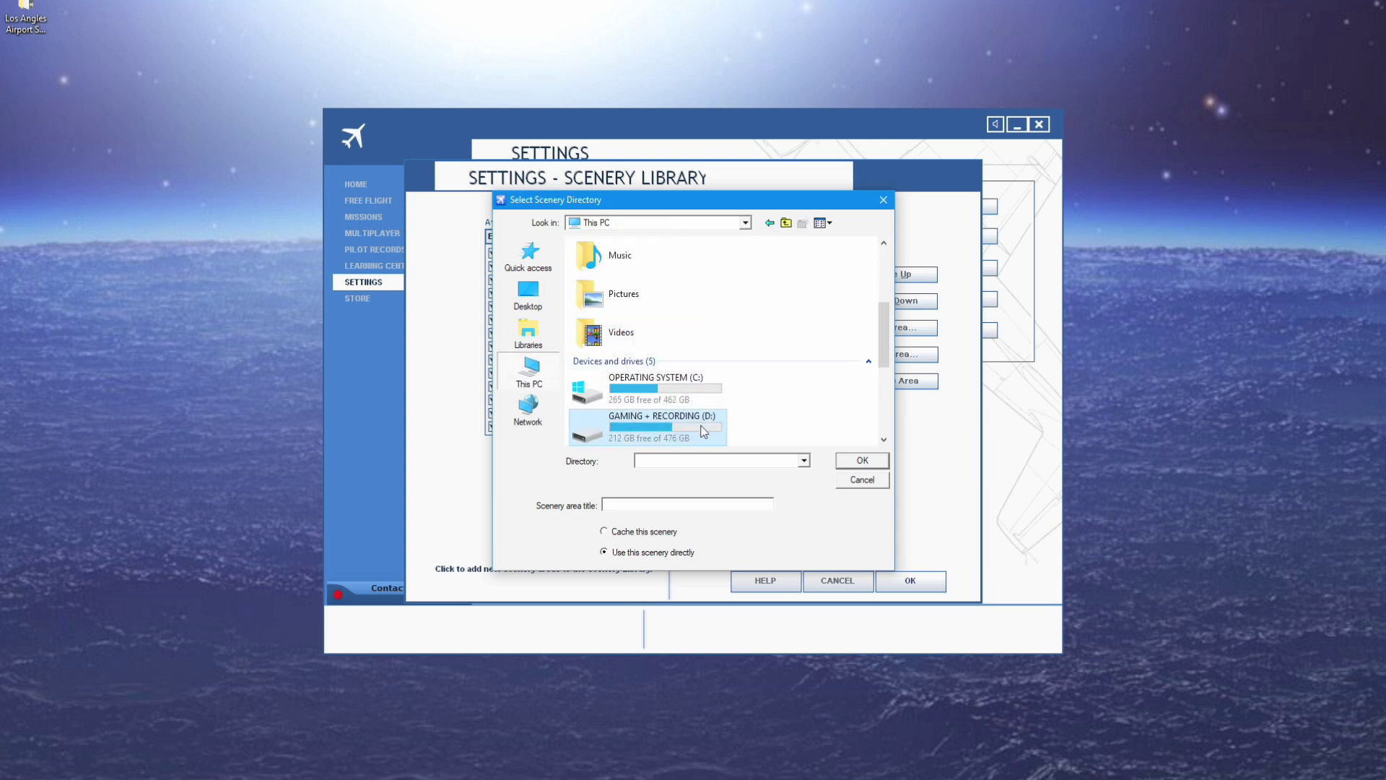
{"action": "double_click", "coordinate": [652, 415]}
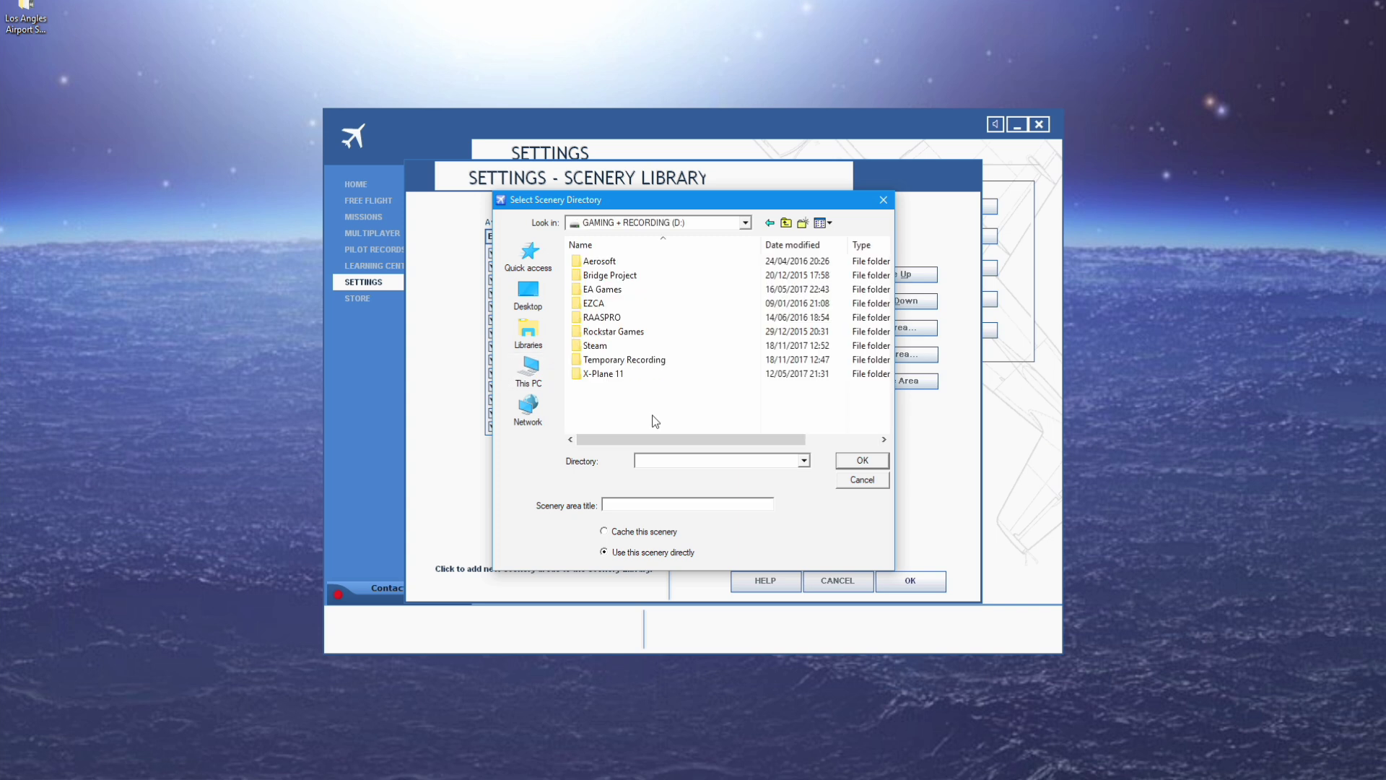
{"action": "double_click", "coordinate": [621, 345]}
{"action": "left_click_drag", "start_coordinate": [882, 279], "coordinate": [878, 416]}
{"action": "double_click", "coordinate": [821, 314]}
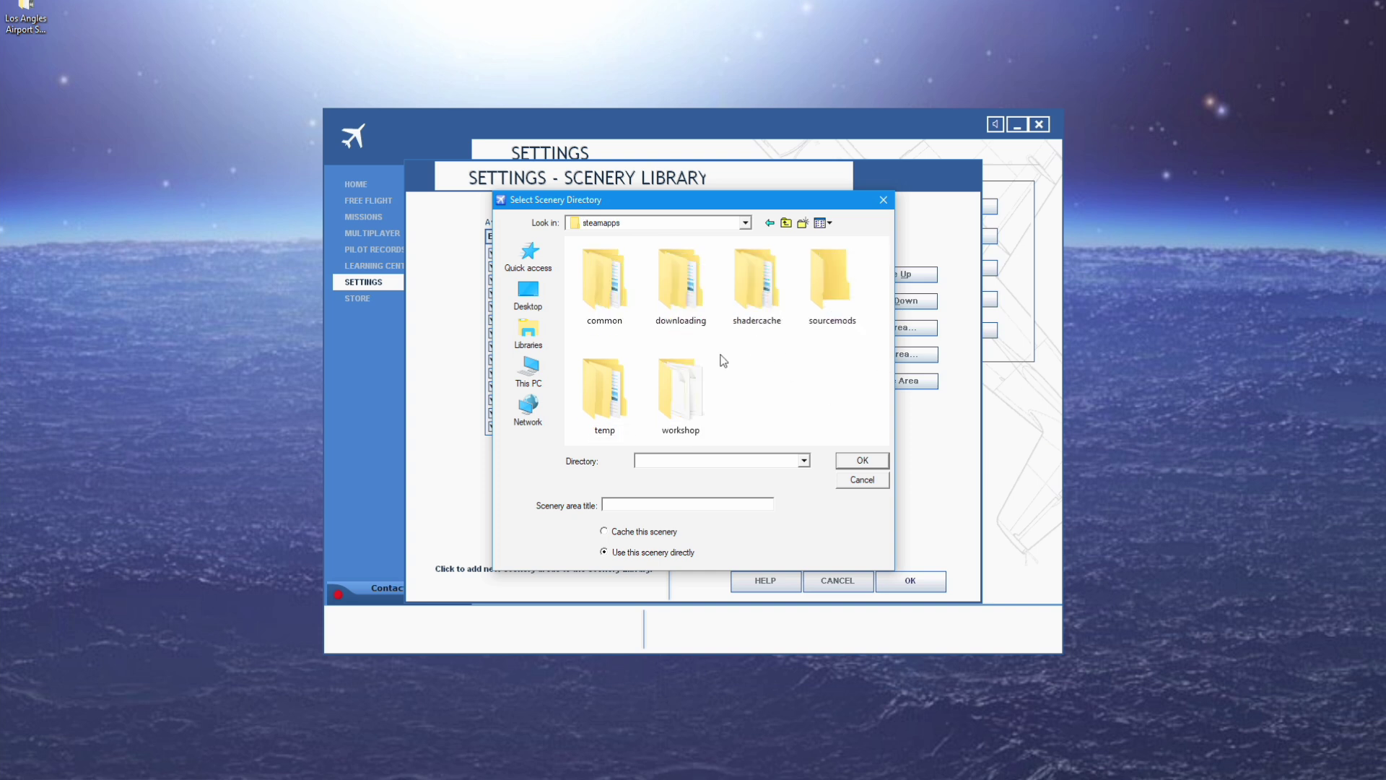
{"action": "double_click", "coordinate": [604, 301]}
{"action": "double_click", "coordinate": [680, 393]}
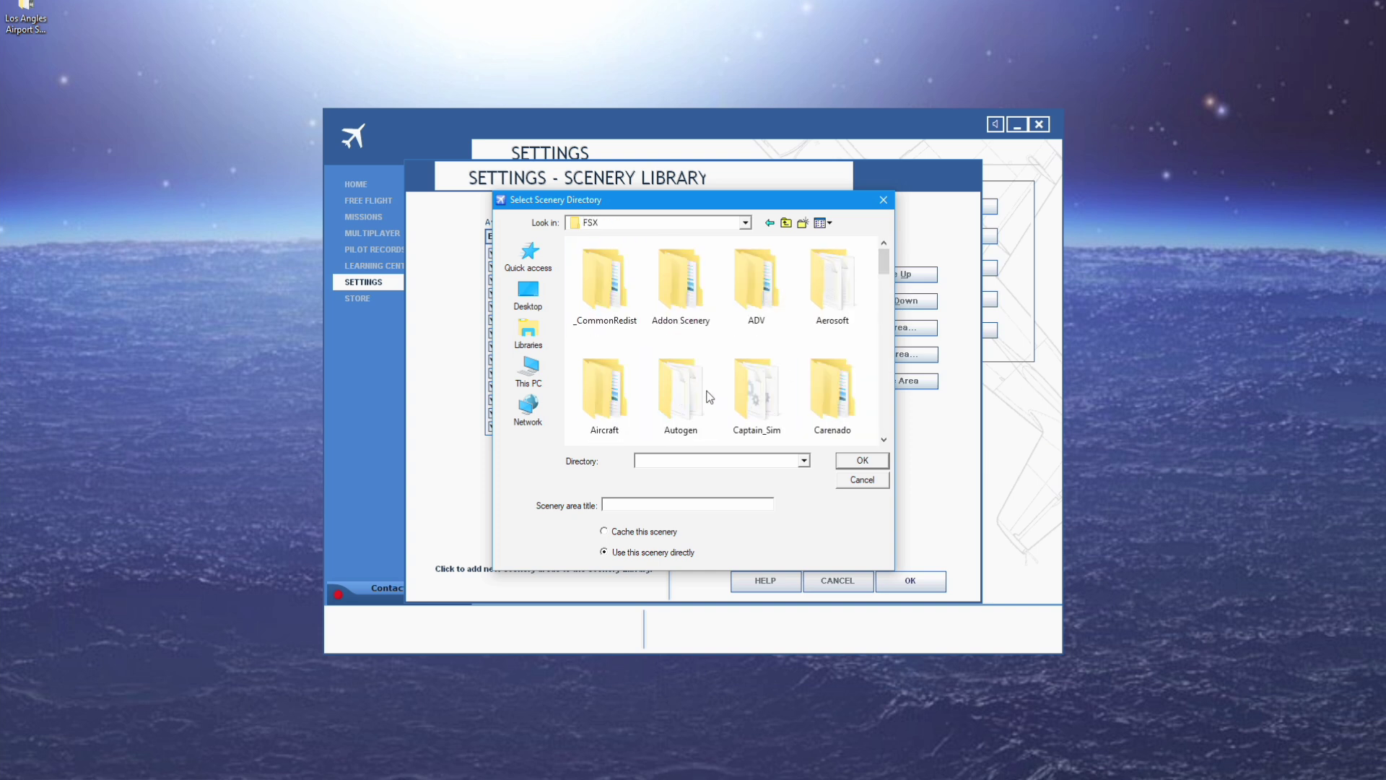
Open Addon Scenery, choose KLAX Photo_Real_V3.0 and confirm it as a scenery area.
{"action": "left_click", "coordinate": [690, 310]}
{"action": "double_click", "coordinate": [689, 310]}
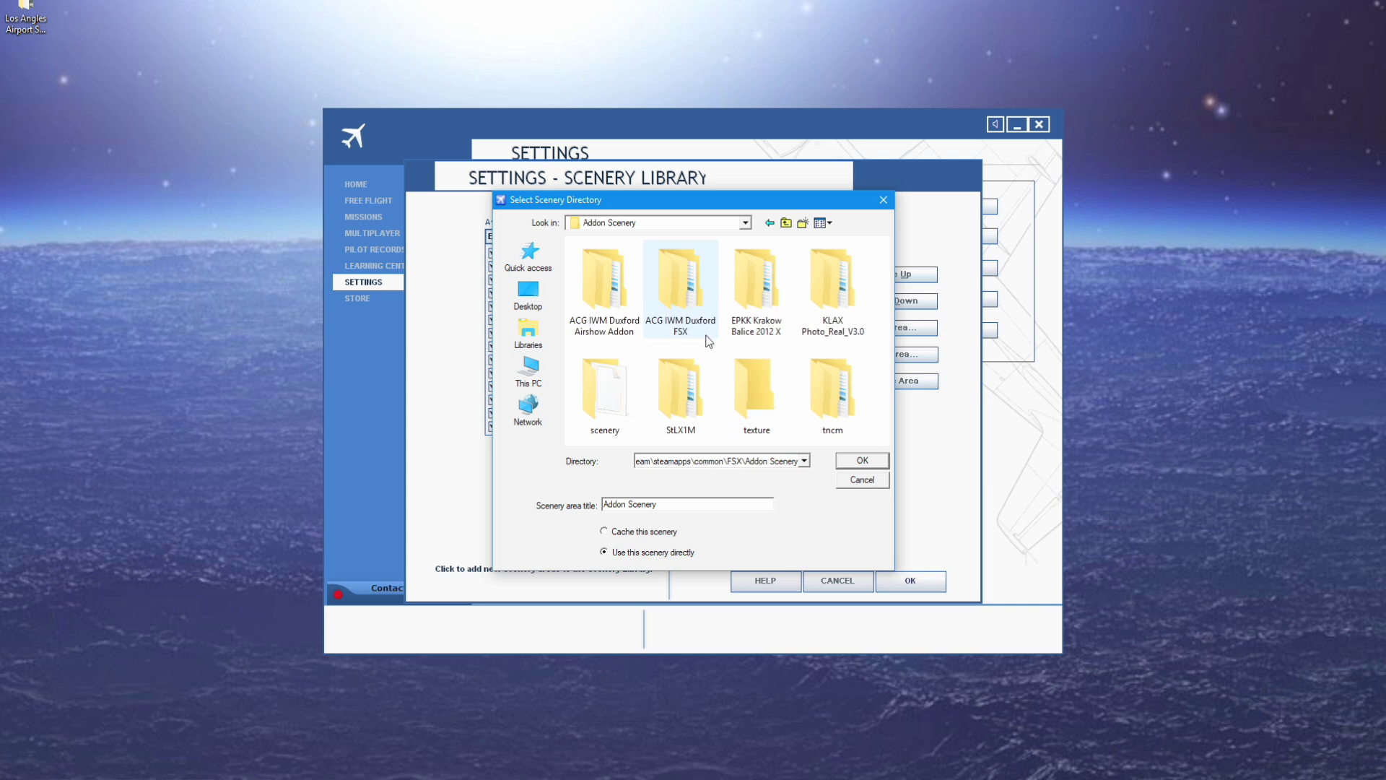
{"action": "left_click", "coordinate": [839, 298]}
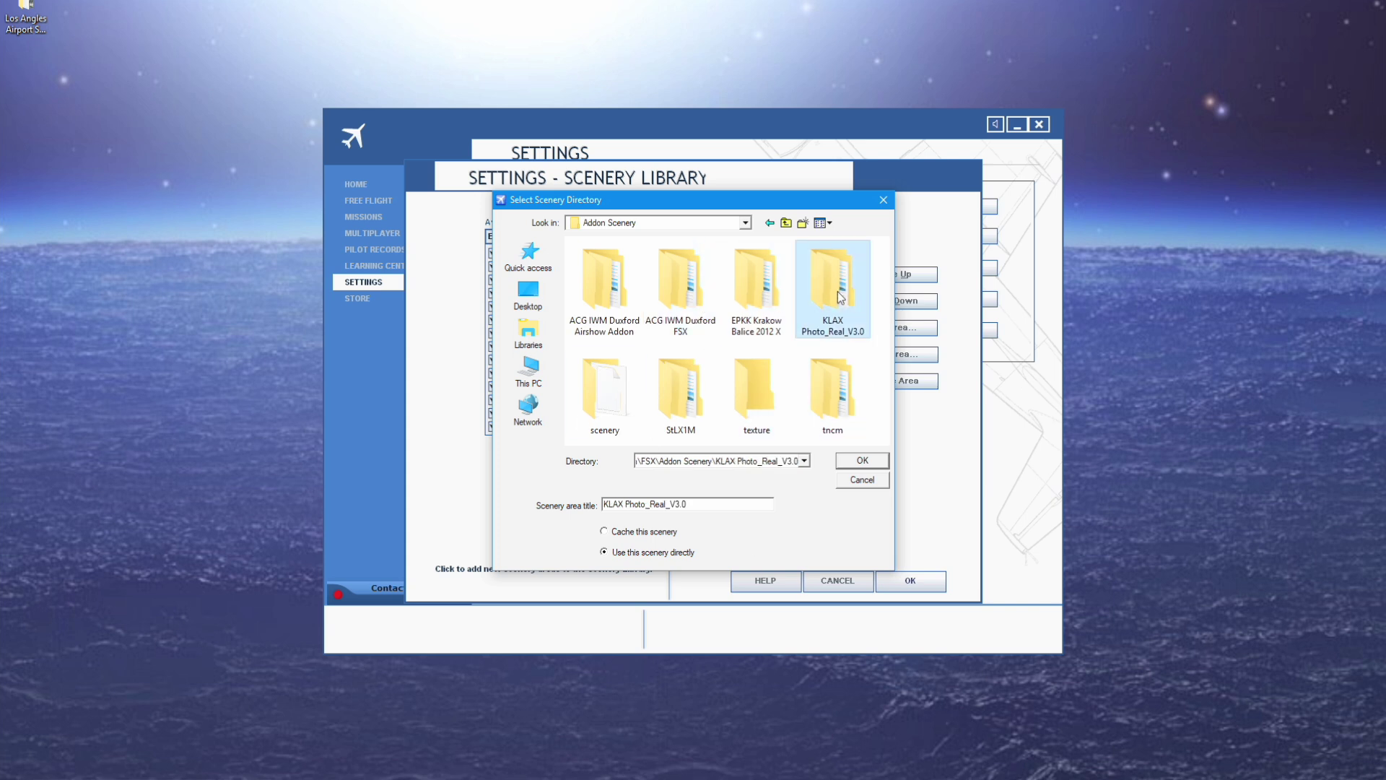
{"action": "left_click", "coordinate": [864, 458]}
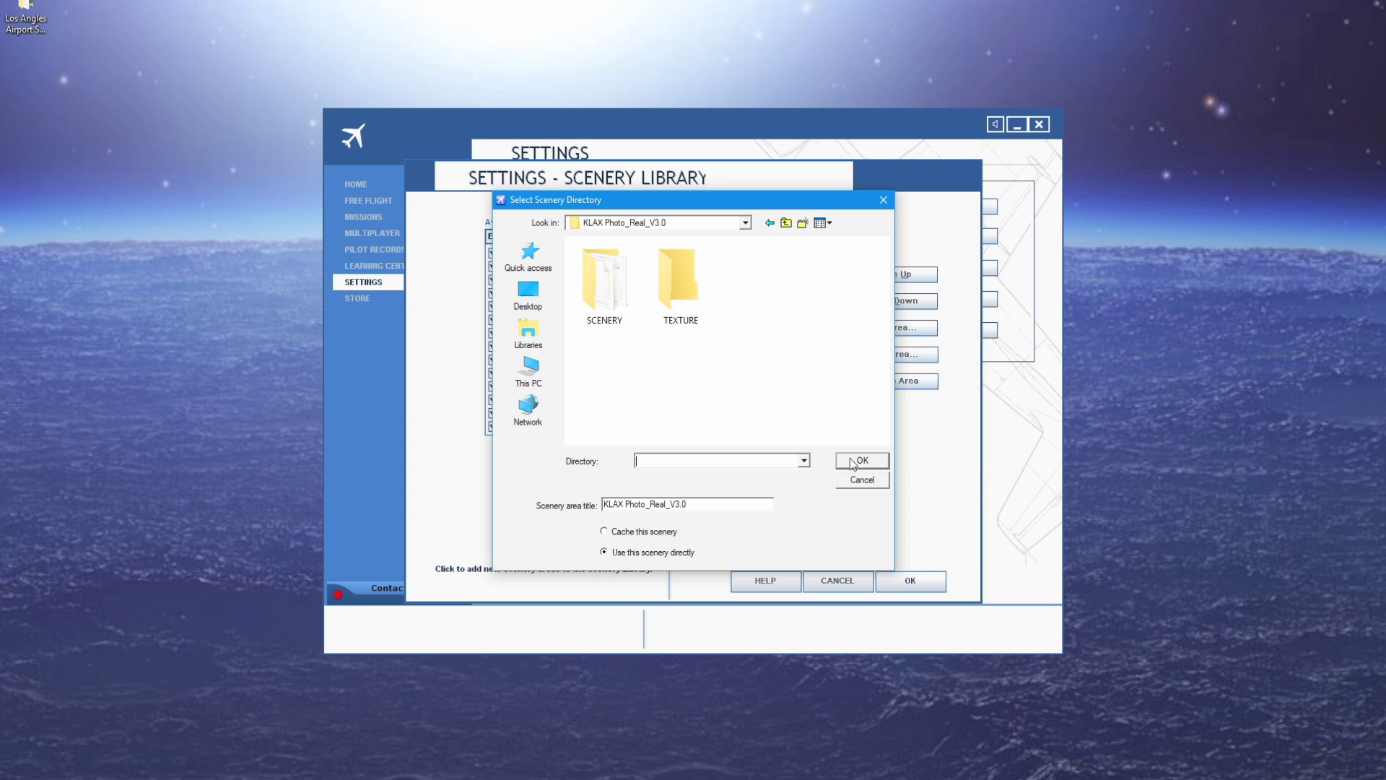
{"action": "left_click", "coordinate": [856, 461]}
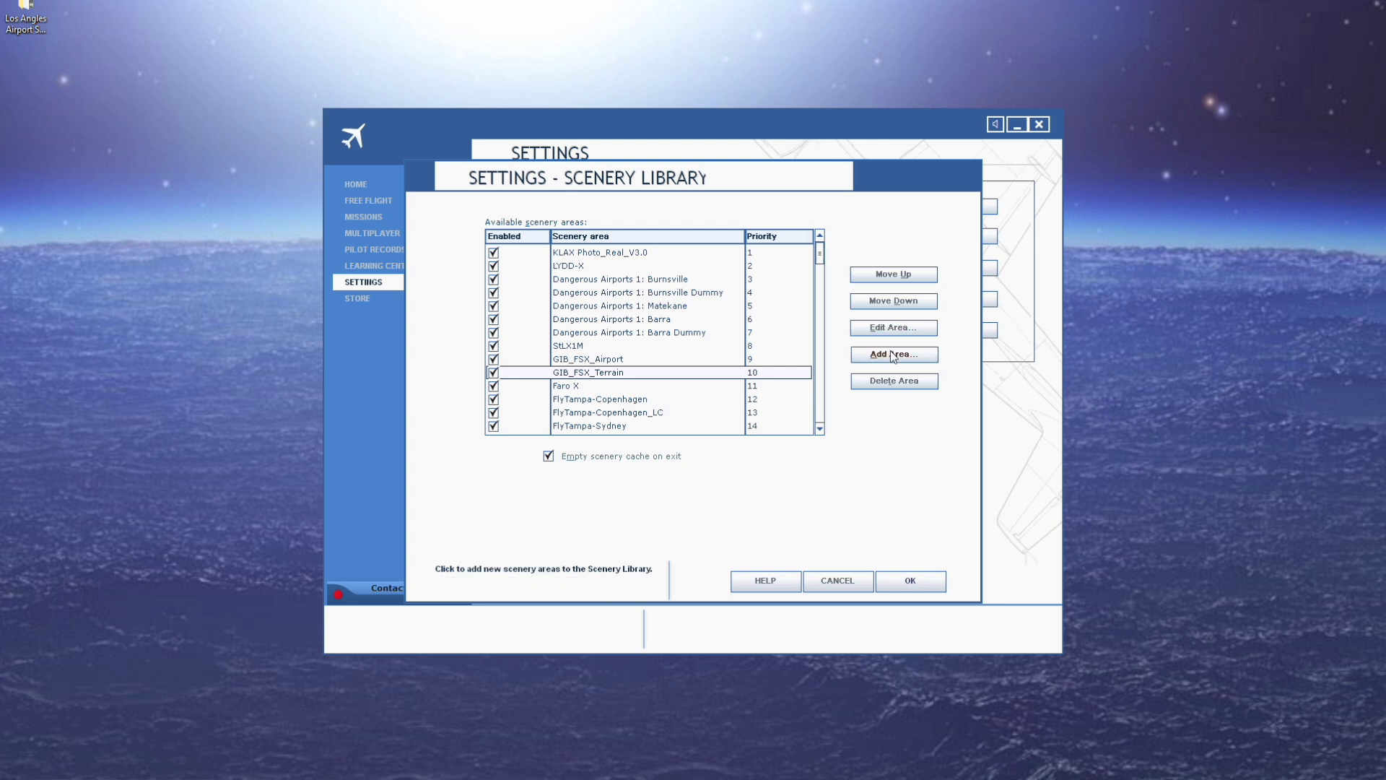
Delete the KLAX Photo_Real_V3.0 area from the Scenery Library, confirming the prompt.
{"action": "left_click", "coordinate": [600, 252]}
{"action": "left_click", "coordinate": [894, 384]}
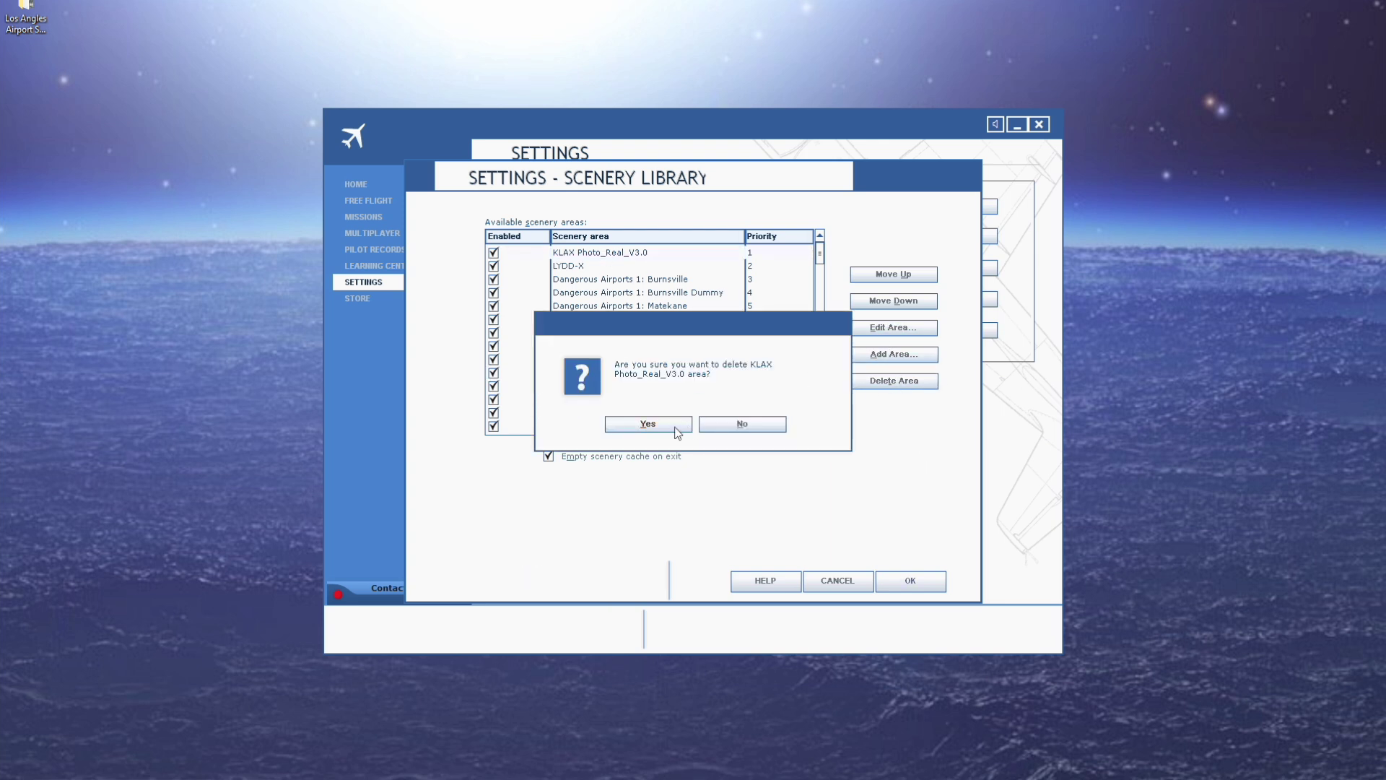
{"action": "key", "text": "Return"}
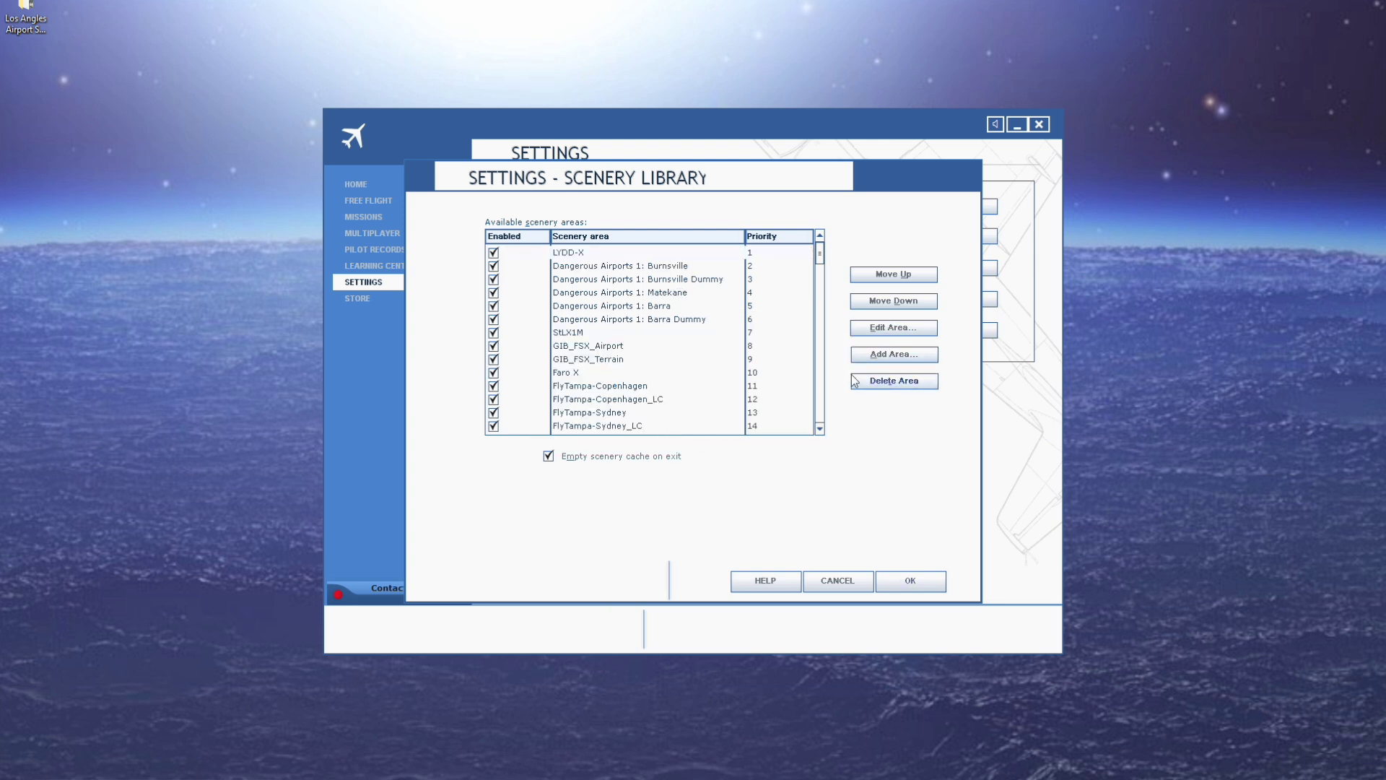
Add the area again from Addon Scenery > KLAX Photo_Real_V3.0 and confirm with OK.
{"action": "left_click", "coordinate": [895, 354]}
{"action": "double_click", "coordinate": [662, 293]}
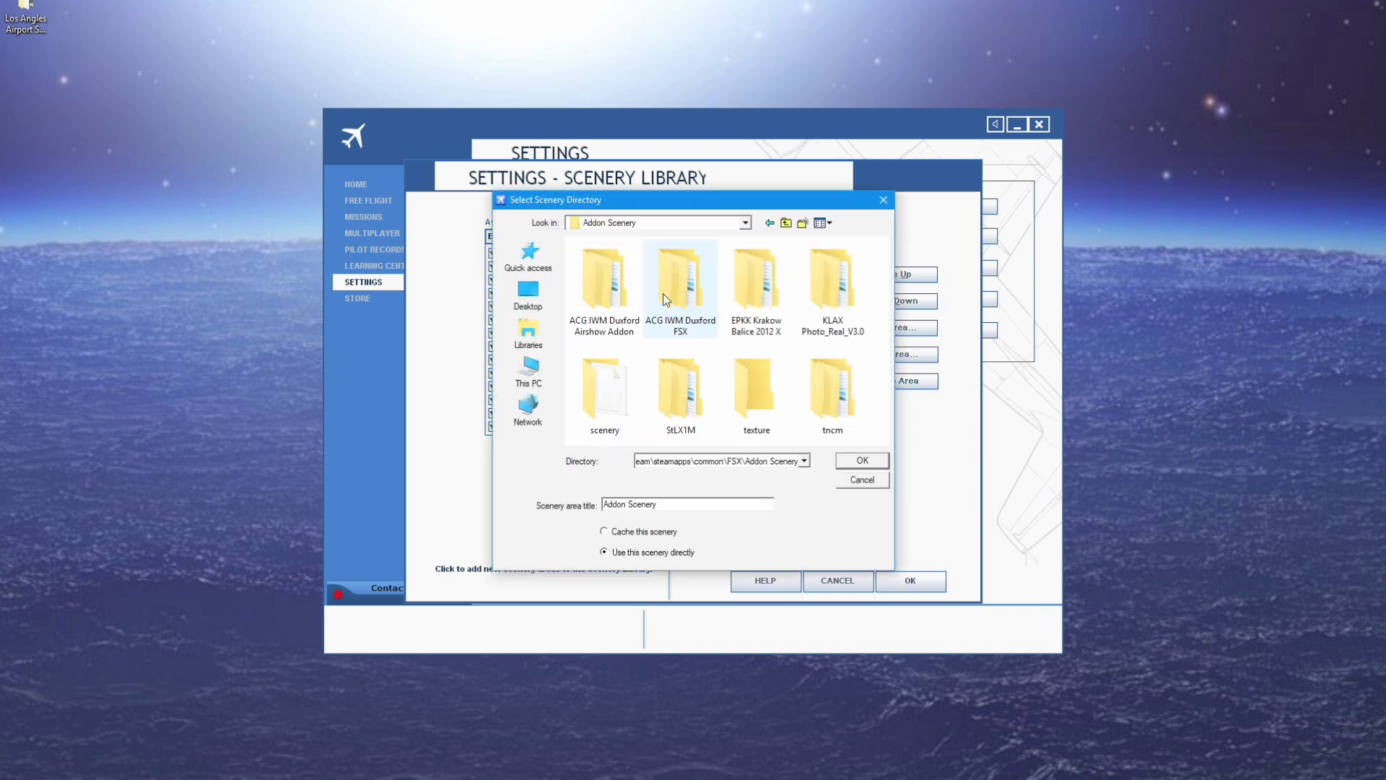
{"action": "double_click", "coordinate": [831, 293]}
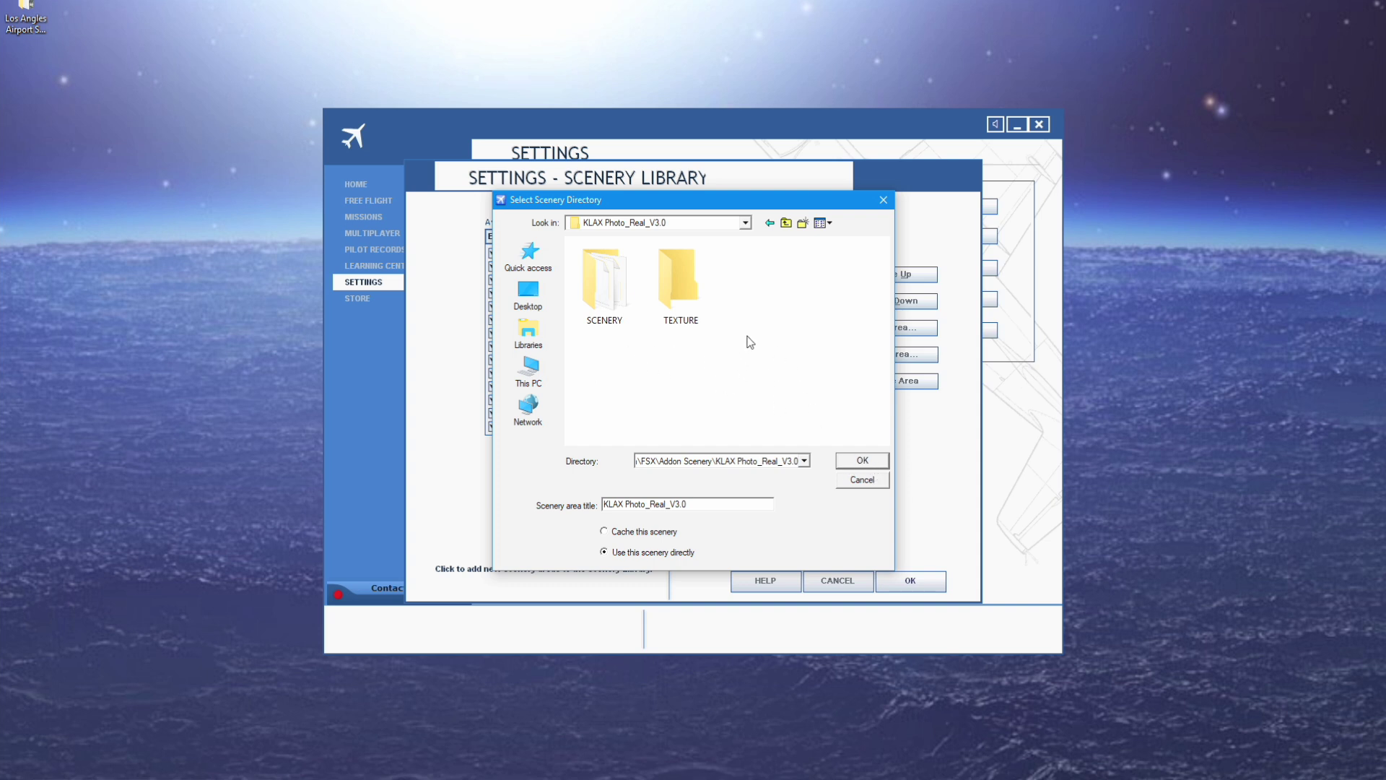
{"action": "left_click", "coordinate": [877, 461]}
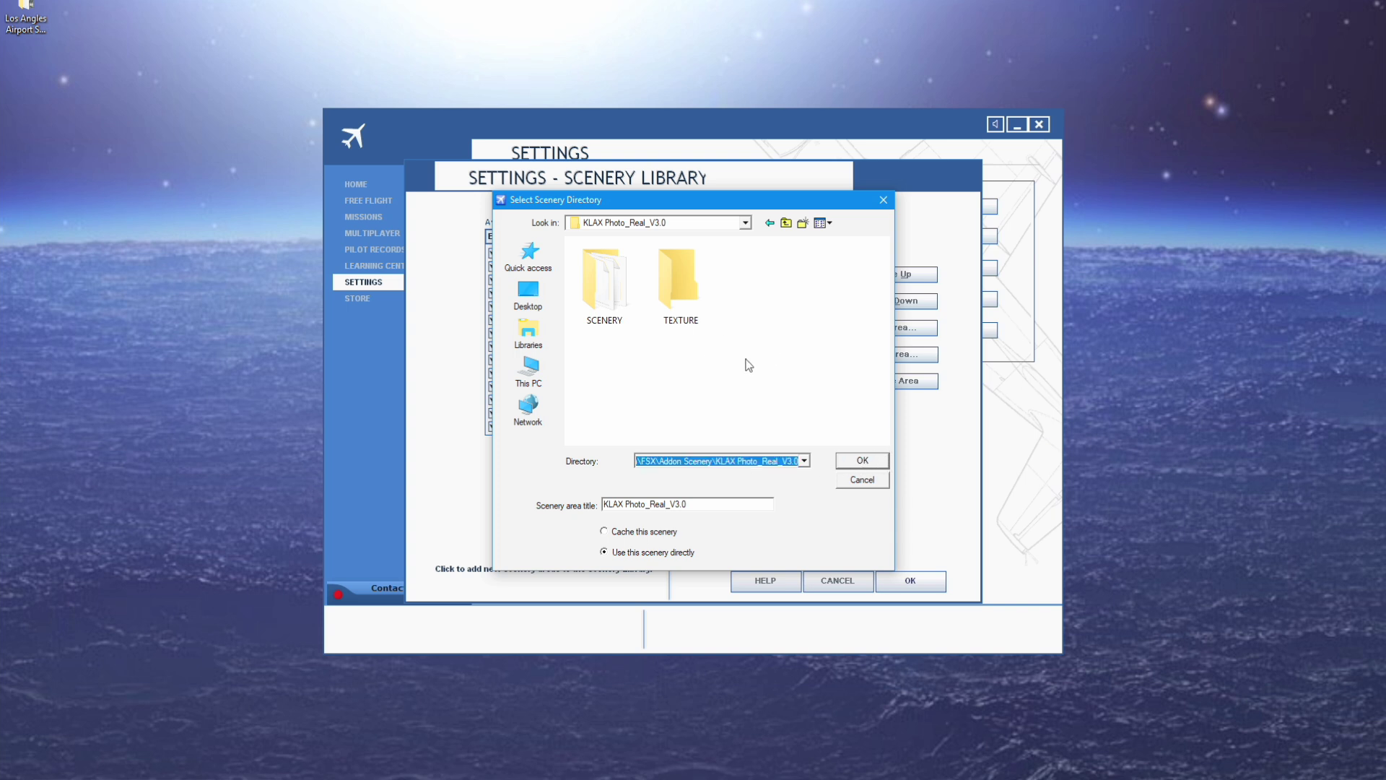